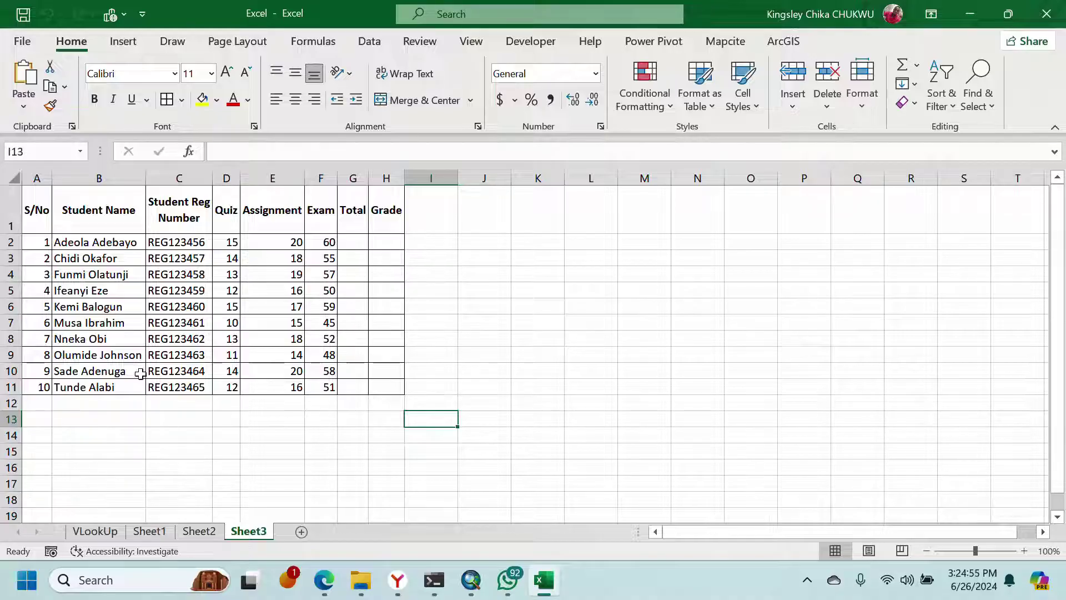
# Total the first student's quiz, assignment and exam scores in G2 with =SUM(D2:F2).
pyautogui.keyDown('ctrl'); pyautogui.scroll(1, 95, 347); pyautogui.keyUp('ctrl')
pyautogui.keyDown('ctrl'); pyautogui.scroll(2, 94, 347); pyautogui.keyUp('ctrl')
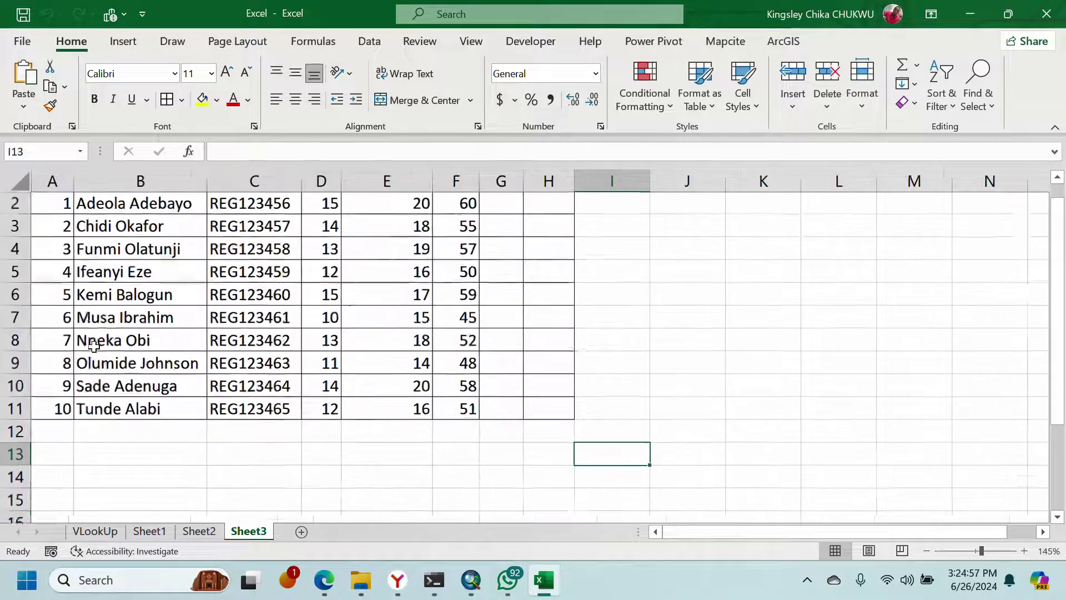
pyautogui.scroll(1, 211, 339)
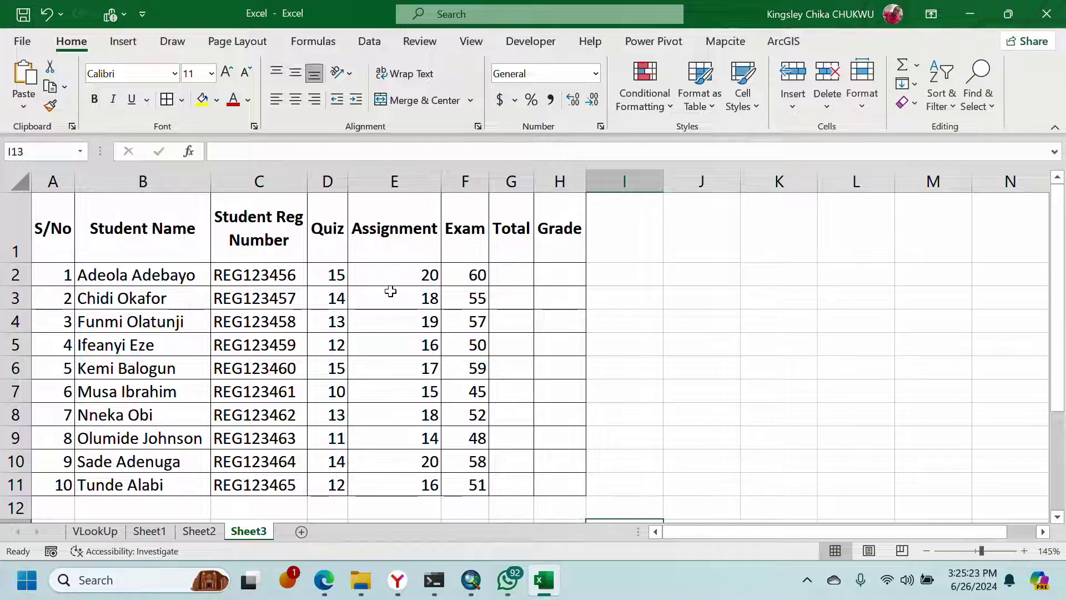
pyautogui.click(496, 275)
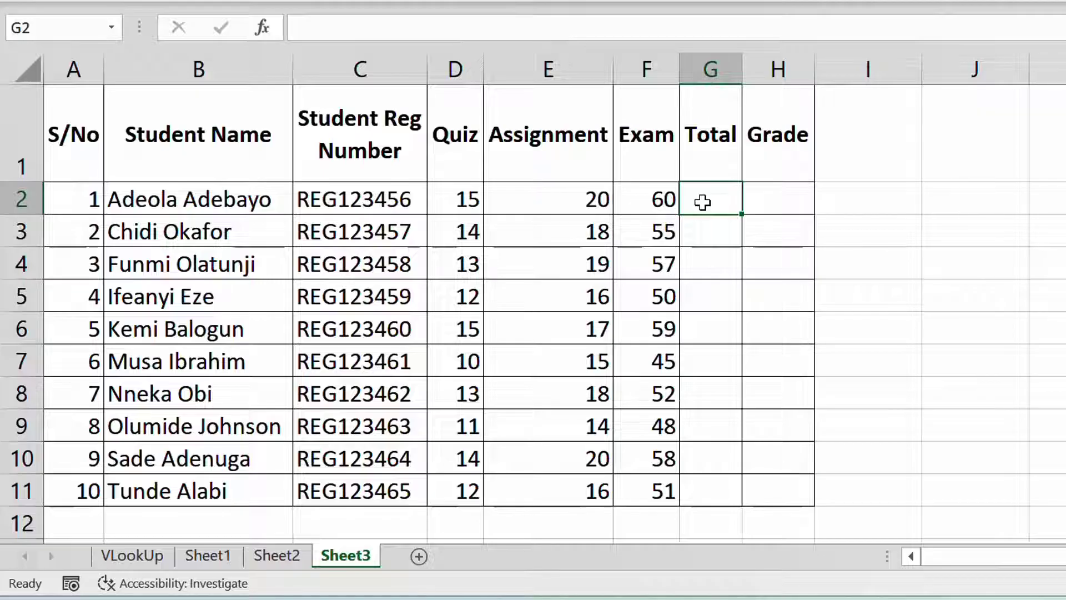
pyautogui.write('=sum')
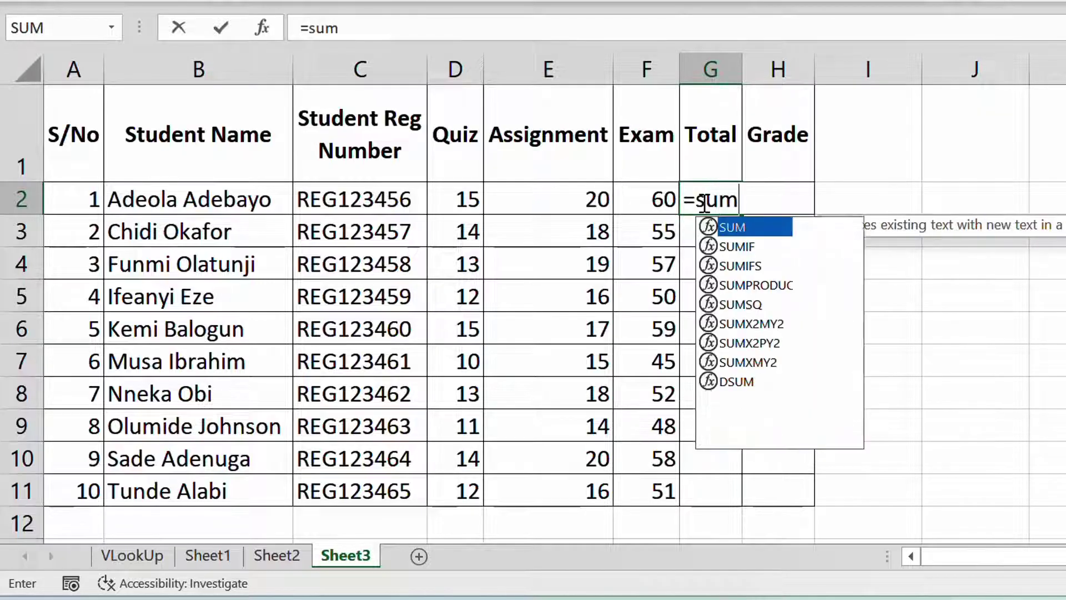
pyautogui.write('(')
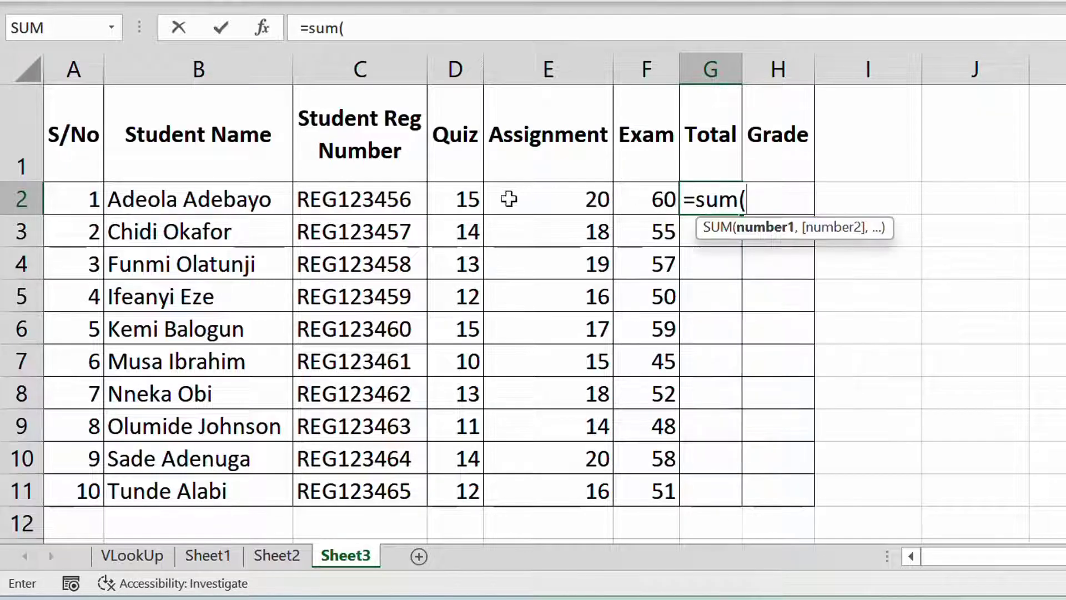
pyautogui.moveTo(453, 199); pyautogui.dragTo(638, 207)
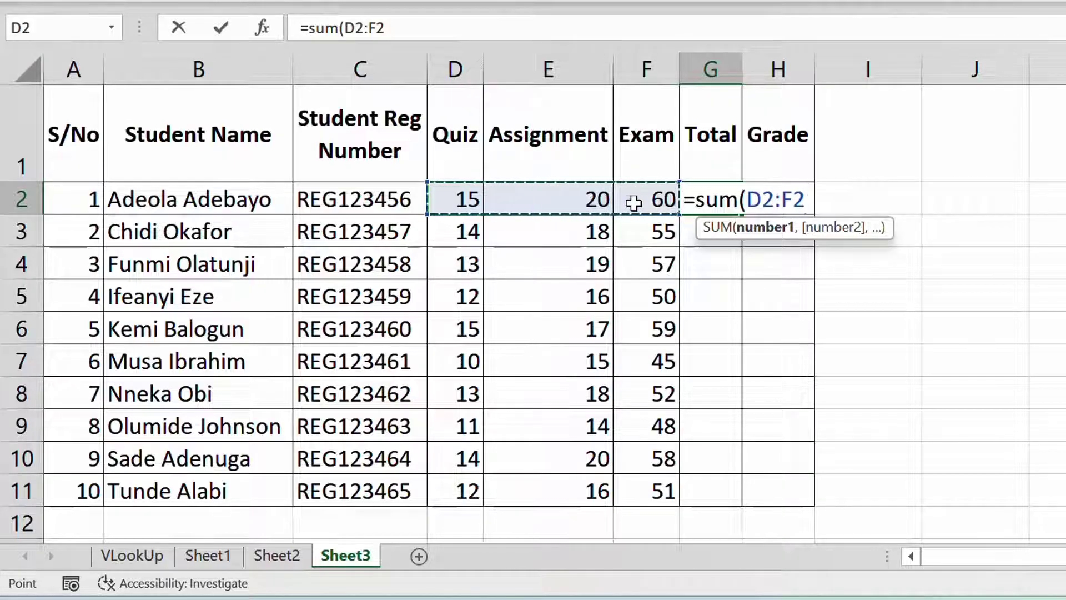
pyautogui.write(')')
pyautogui.press('Return')
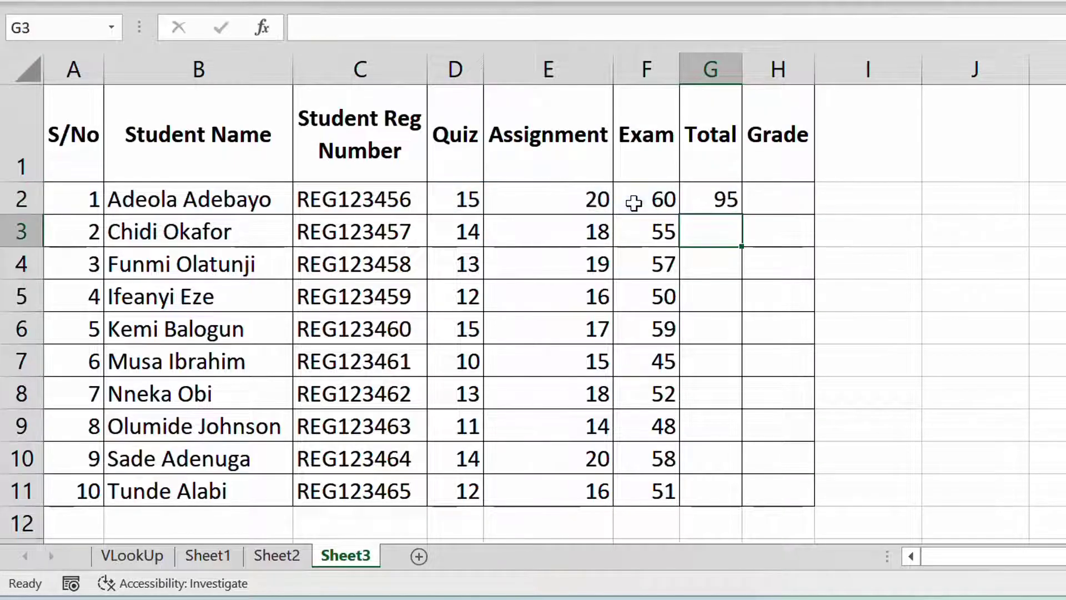
# Review the formula behind the first student's total in G2.
pyautogui.click(732, 195)
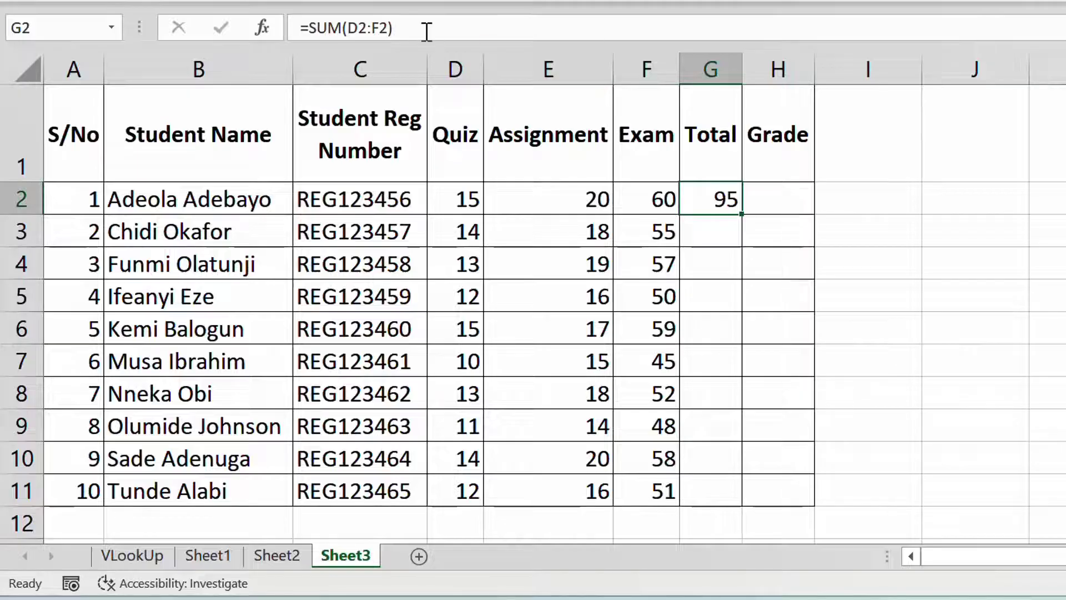
pyautogui.moveTo(427, 31); pyautogui.dragTo(320, 28)
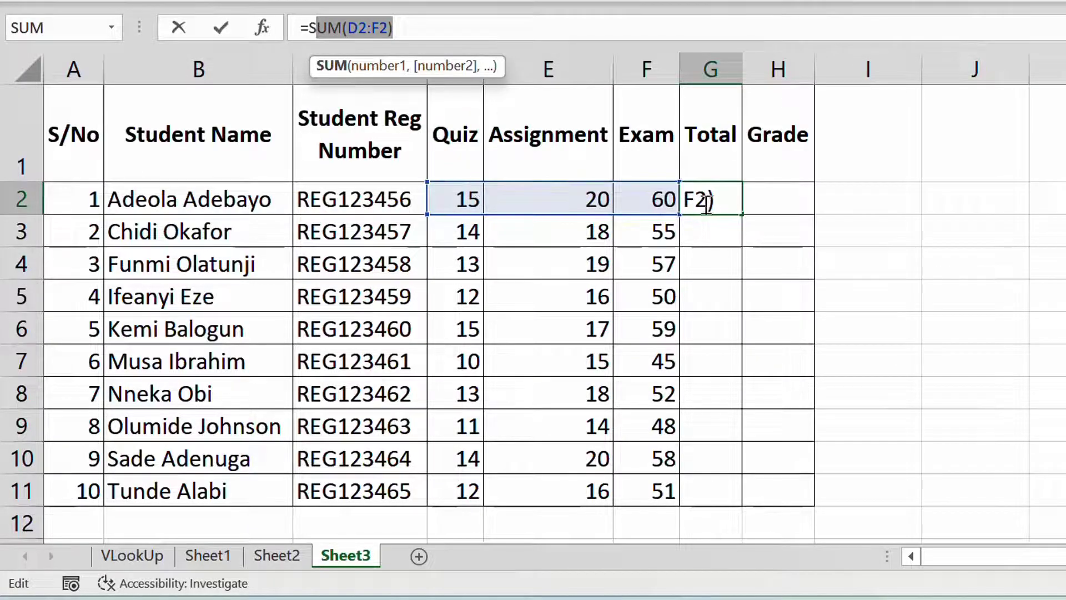
pyautogui.click(773, 197)
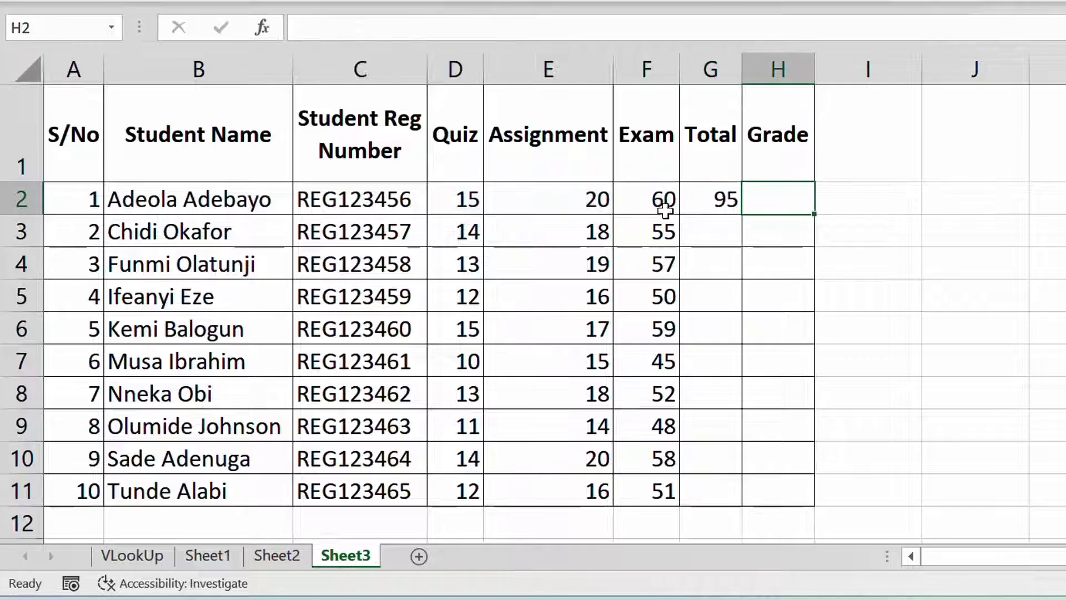
# Copy the total formula from G2 down through G11 and check the filled cells.
pyautogui.click(706, 207)
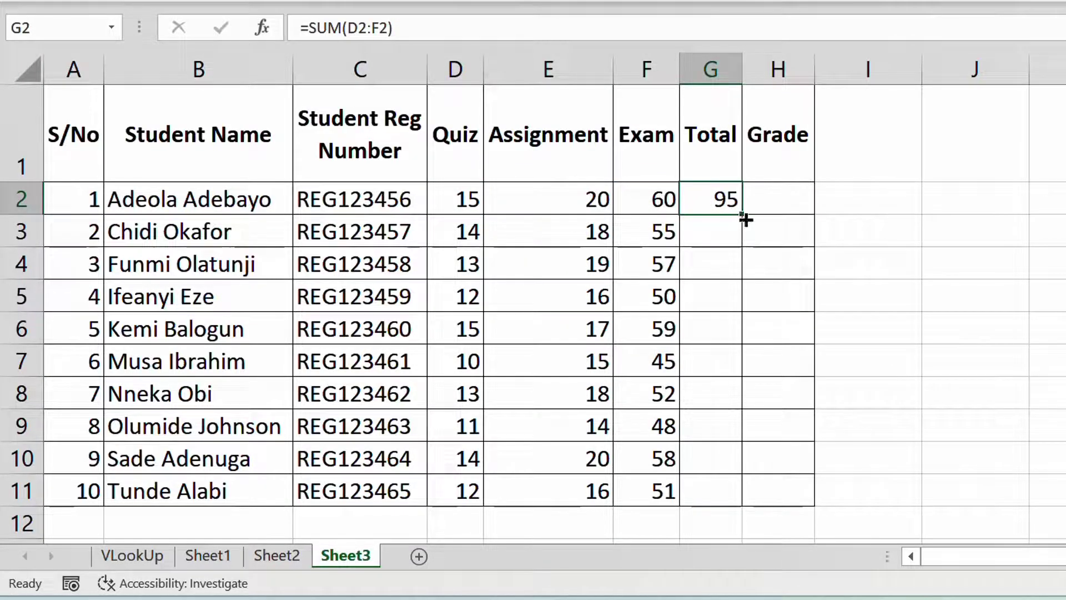
pyautogui.moveTo(746, 219); pyautogui.dragTo(743, 492)
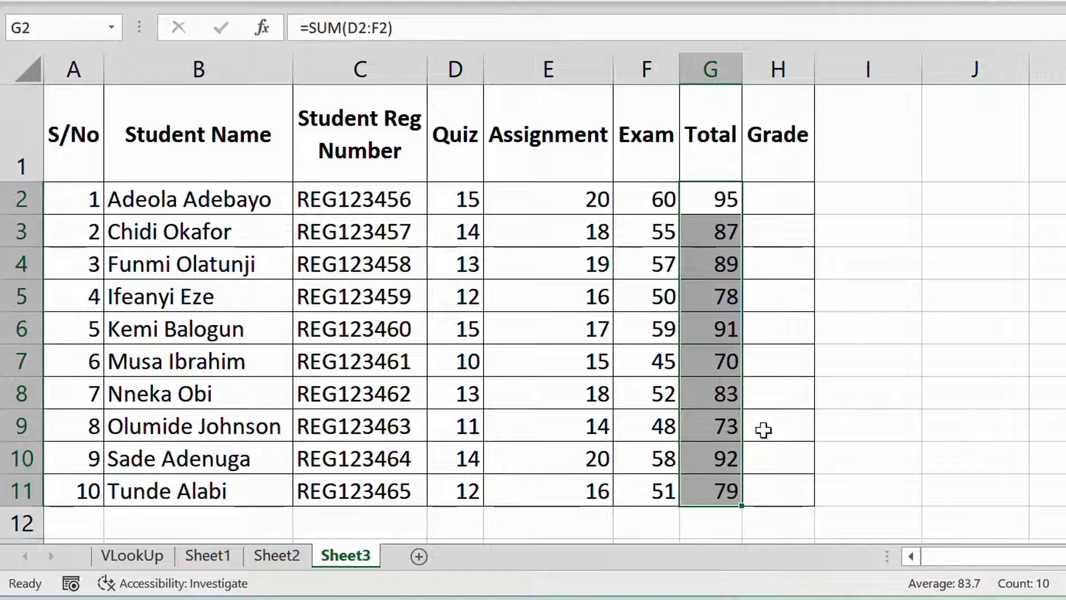
pyautogui.click(782, 304)
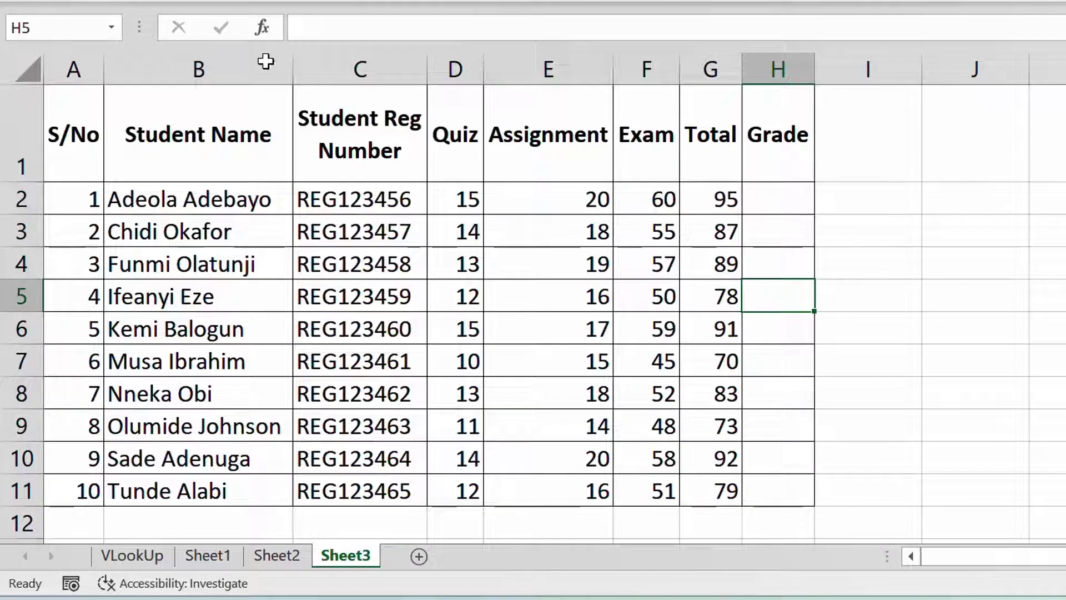
pyautogui.click(763, 252)
pyautogui.click(729, 425)
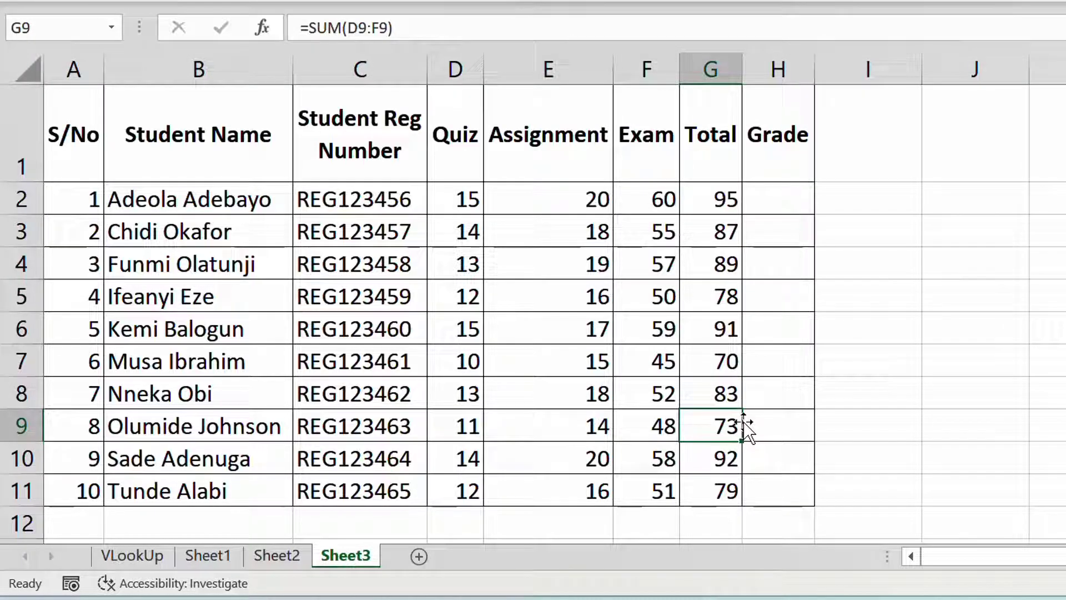
pyautogui.click(850, 292)
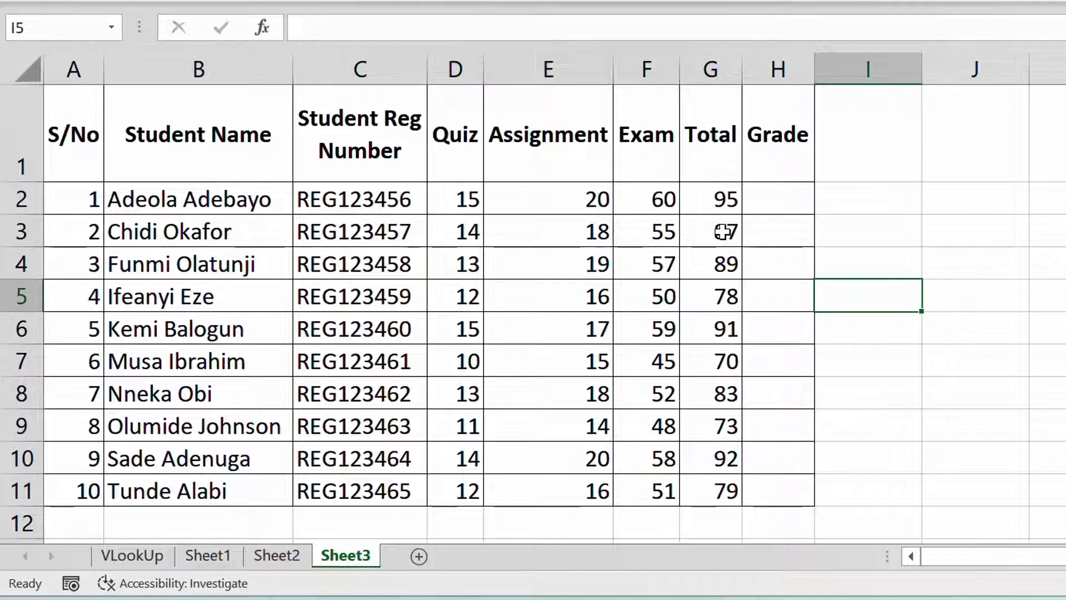
# Clear the copied totals in G3:G11.
pyautogui.moveTo(727, 231); pyautogui.dragTo(735, 494)
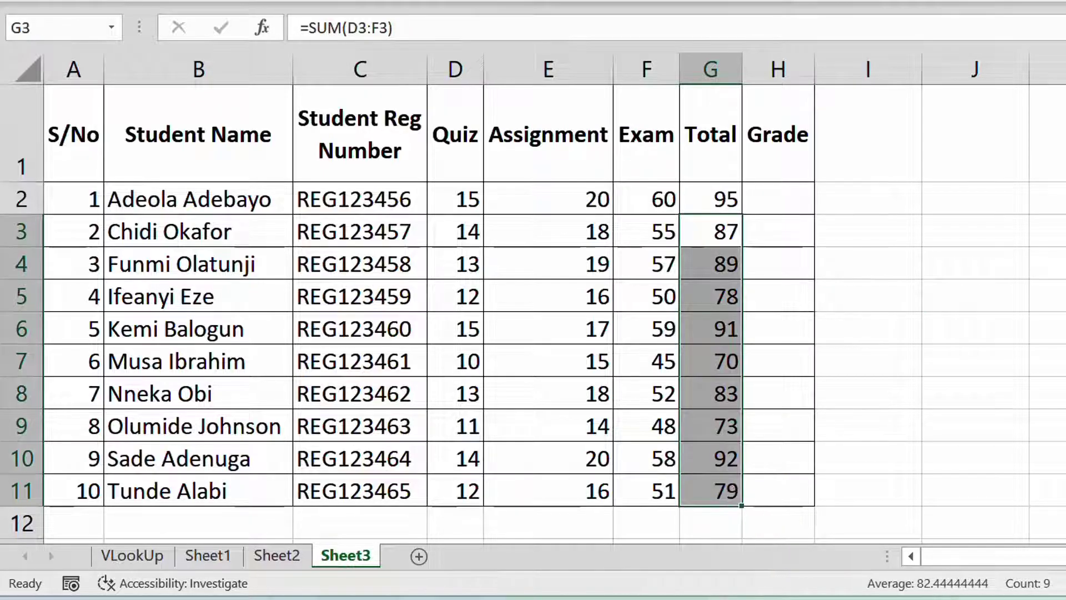
pyautogui.press('Delete')
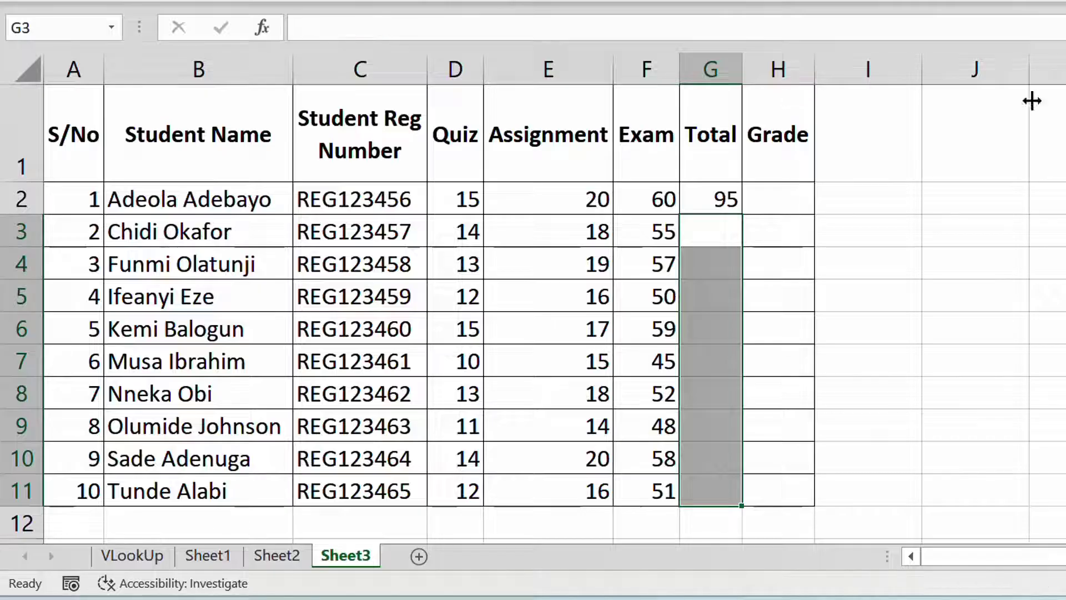
pyautogui.click(869, 201)
# Auto-fill the total formula from G2 down to the last student in G11.
pyautogui.moveTo(706, 228); pyautogui.dragTo(728, 485)
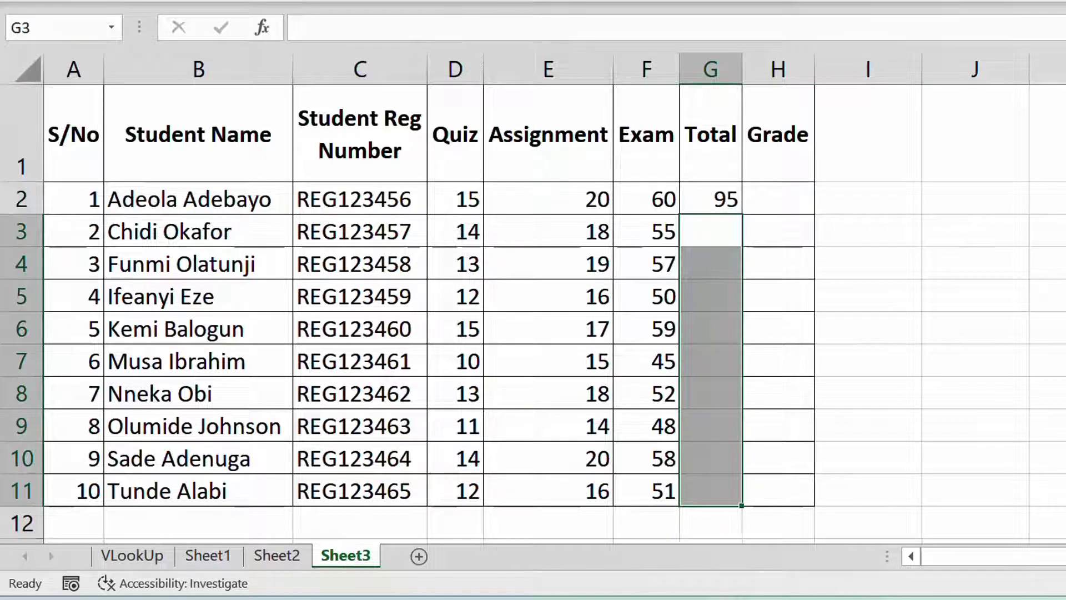
pyautogui.click(718, 231)
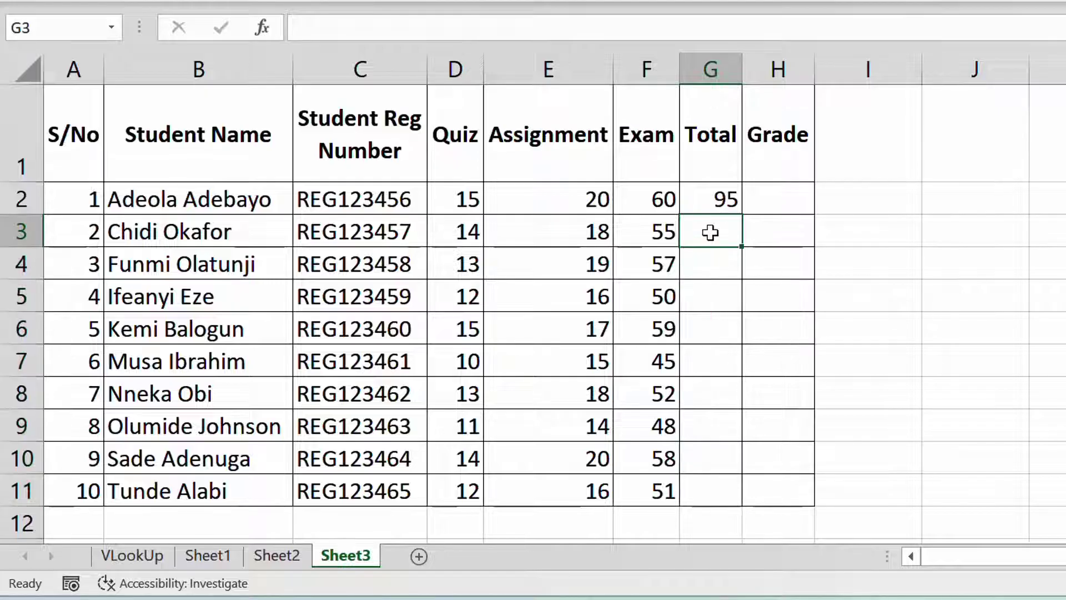
pyautogui.click(718, 200)
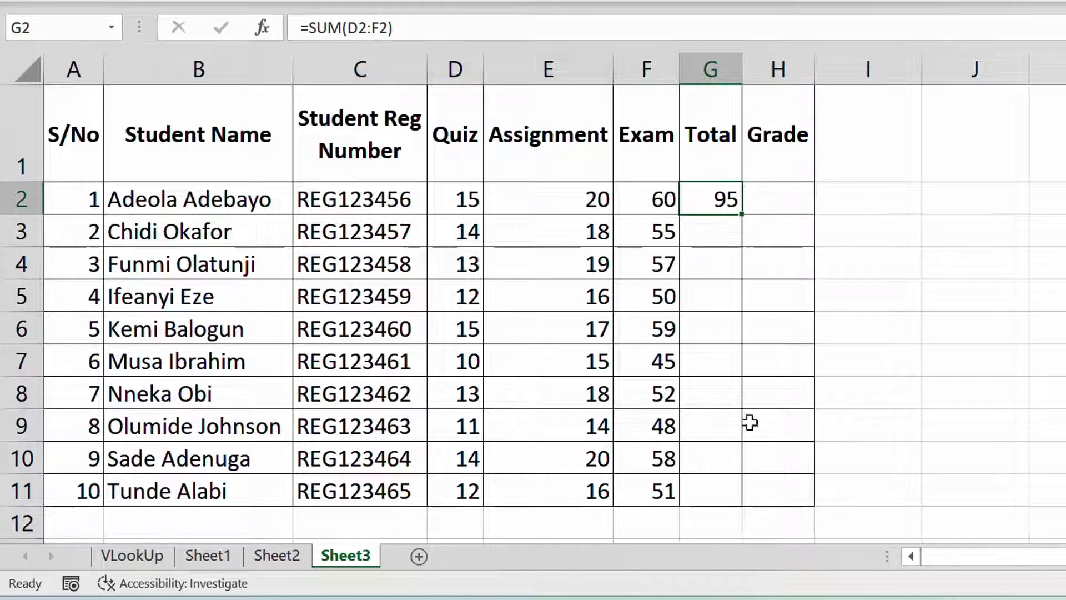
pyautogui.doubleClick(743, 215)
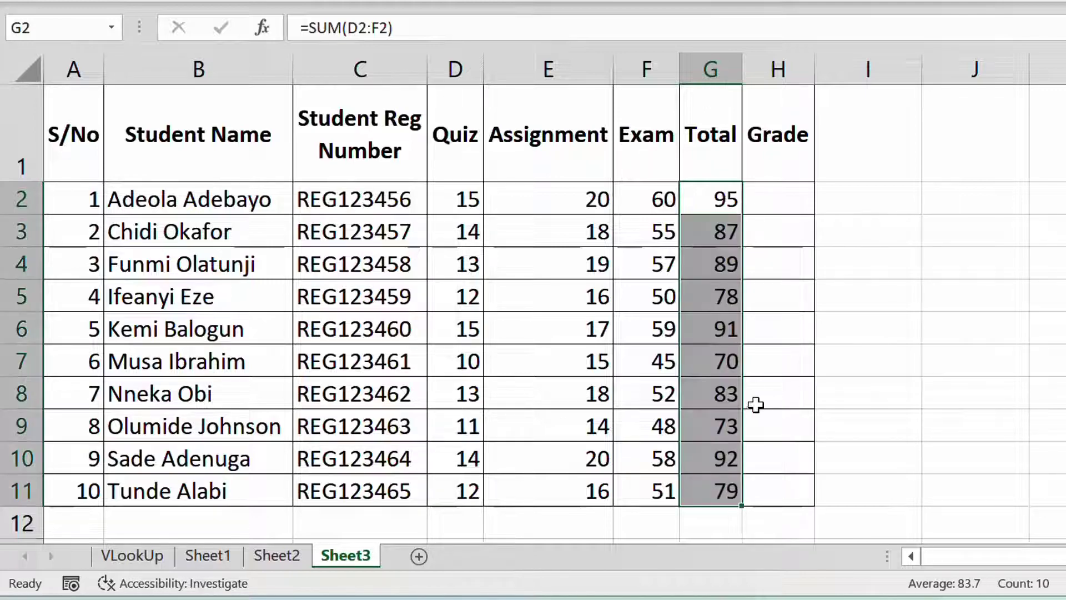
# Enter =IF(G2>=70,"A") in H2 to grade the first student's total.
pyautogui.click(780, 216)
pyautogui.click(779, 201)
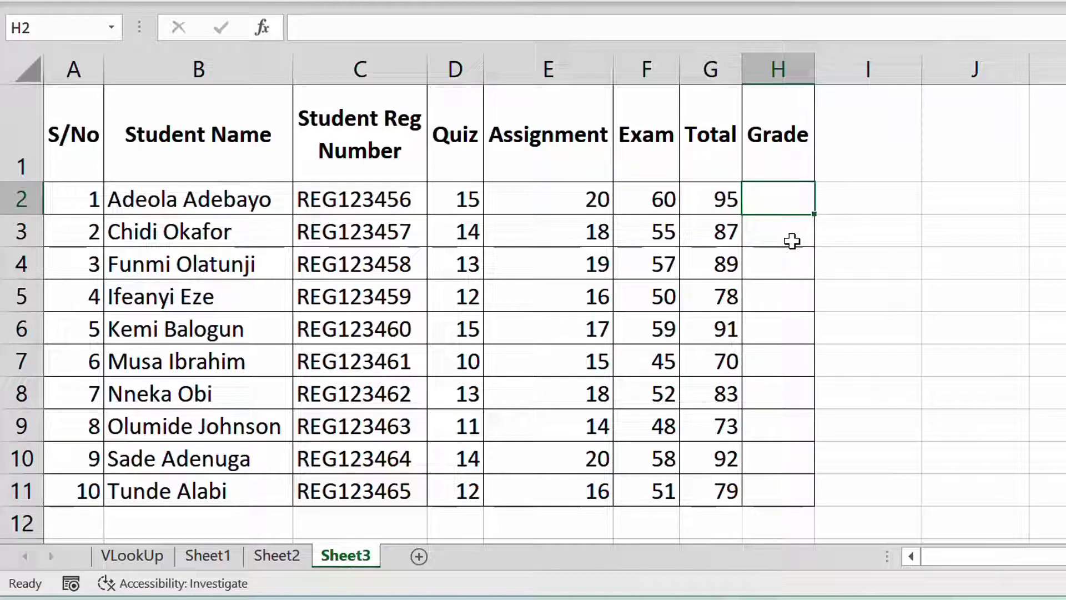
pyautogui.write('=')
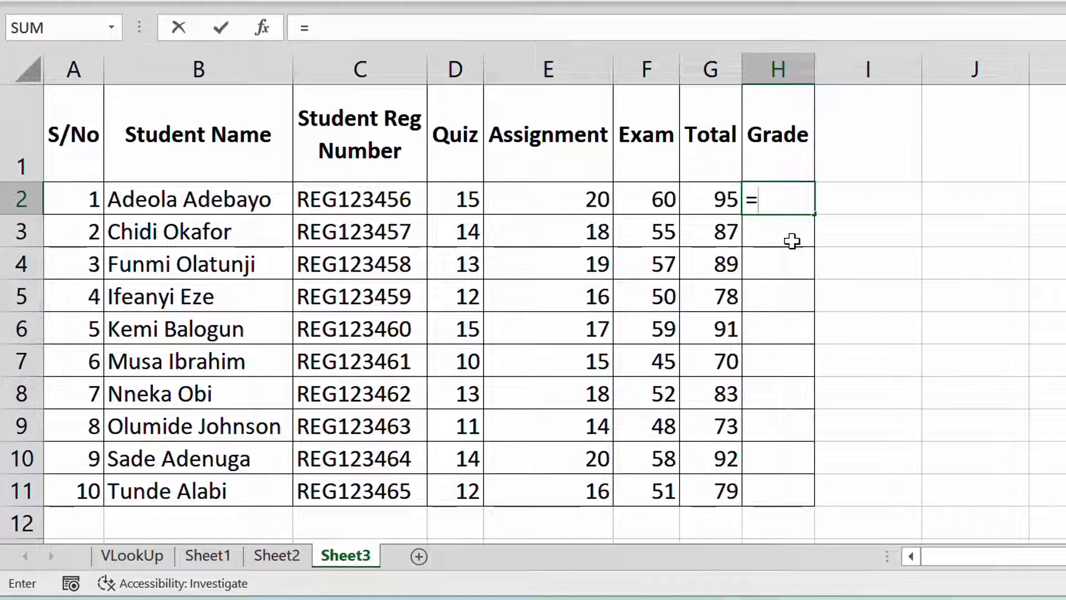
pyautogui.write('if')
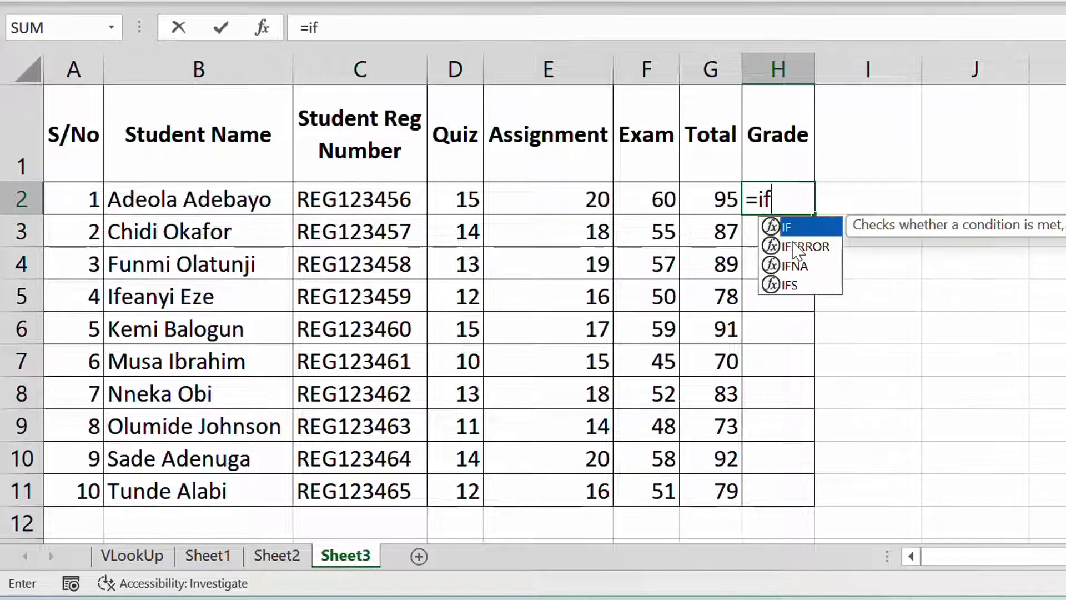
pyautogui.write('(')
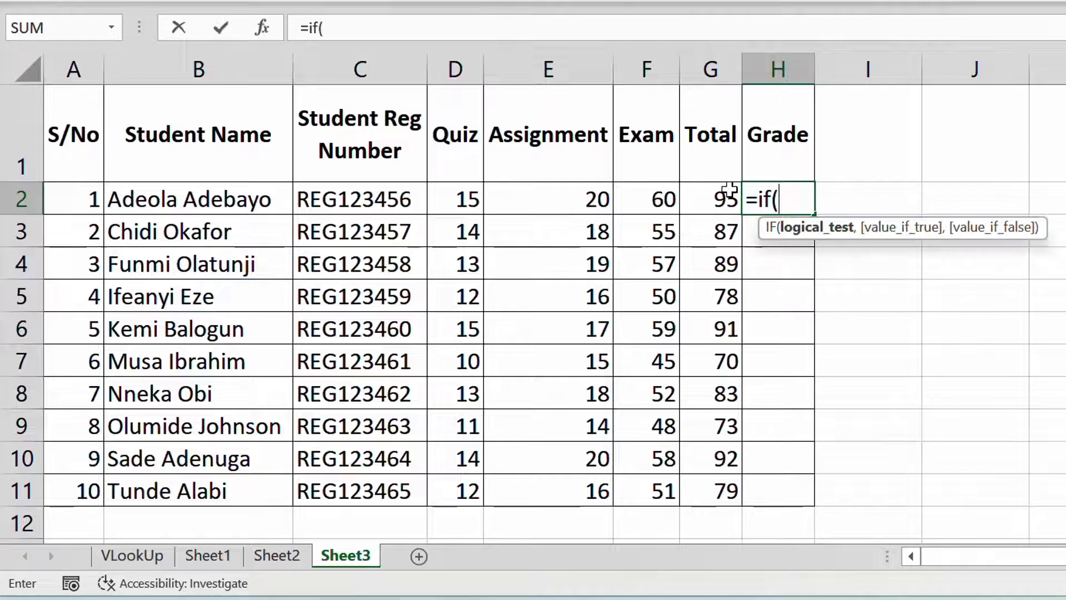
pyautogui.click(719, 199)
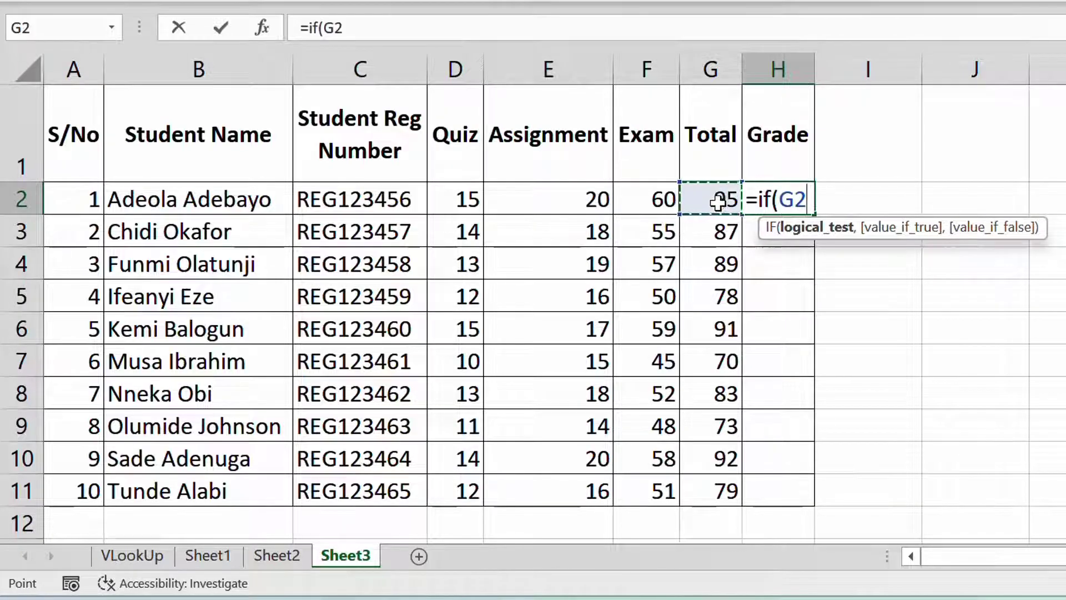
pyautogui.write('>')
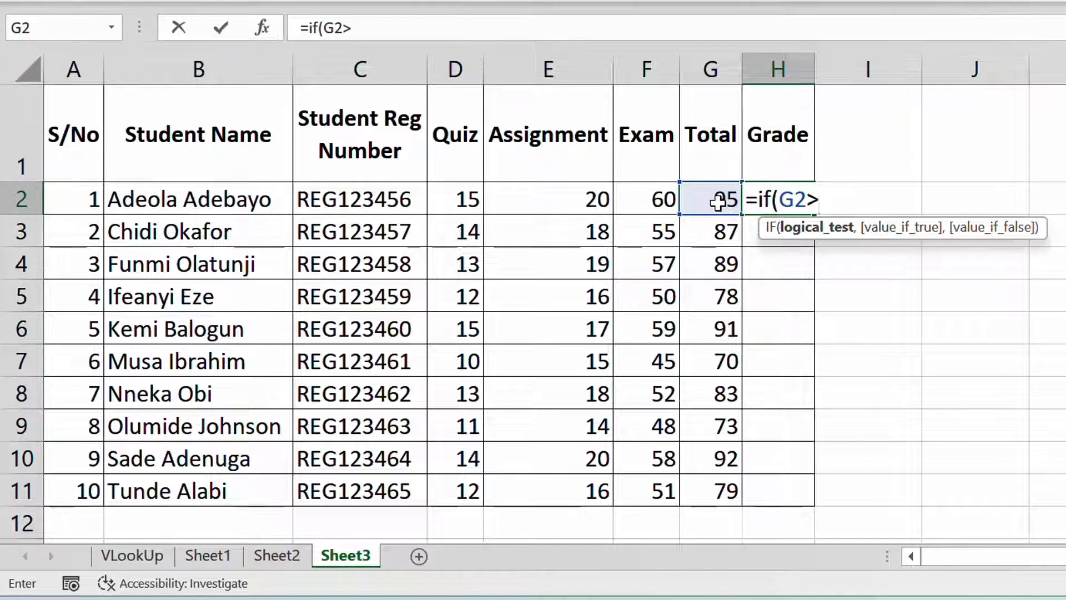
pyautogui.write('=70')
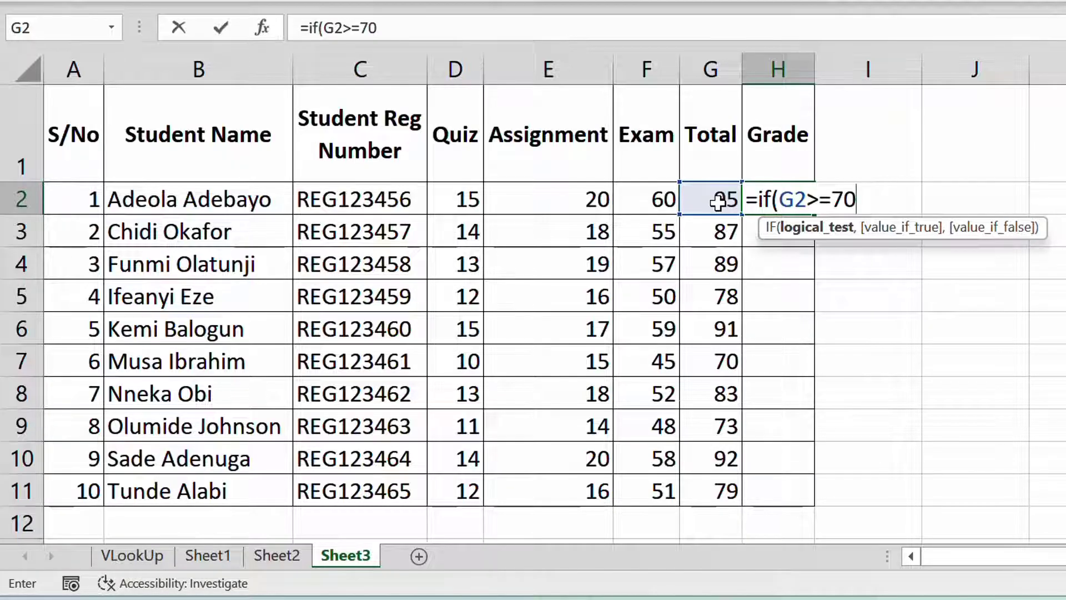
pyautogui.write(',')
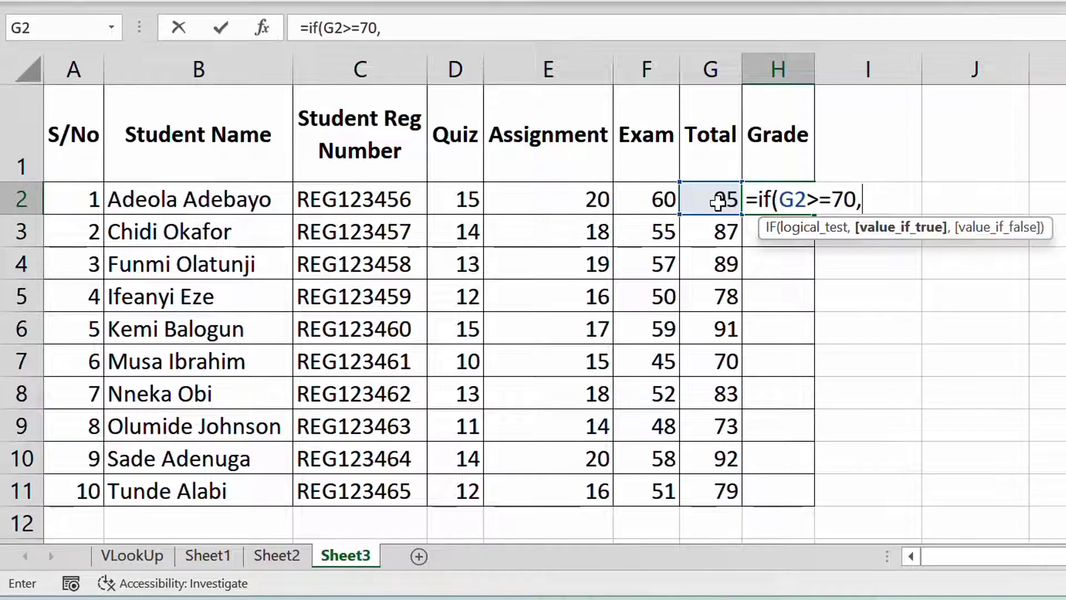
pyautogui.write('A')
pyautogui.press('BackSpace')
pyautogui.write('"')
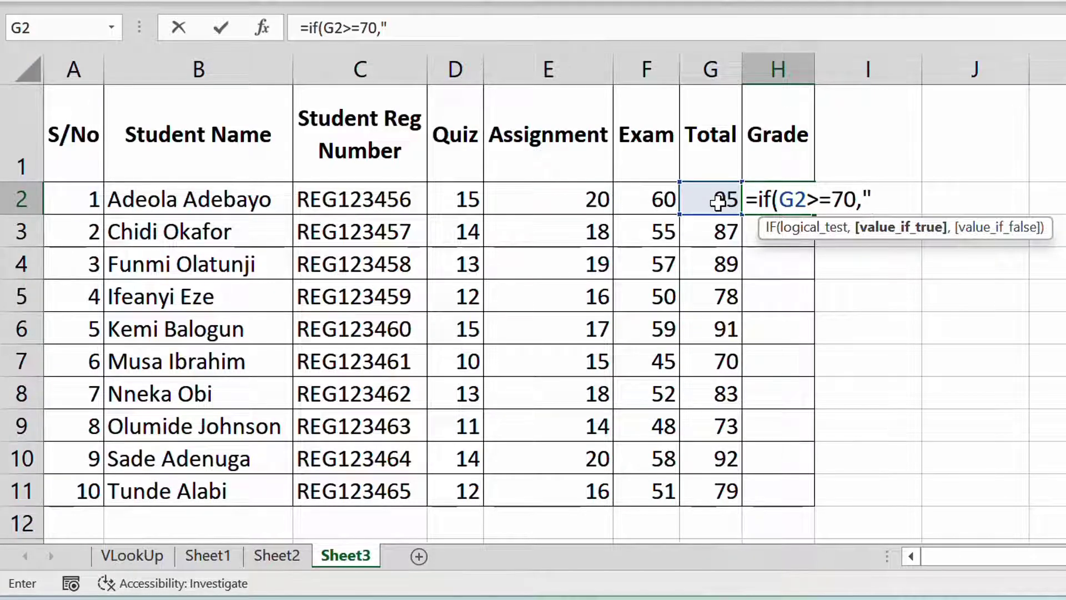
pyautogui.write('A"')
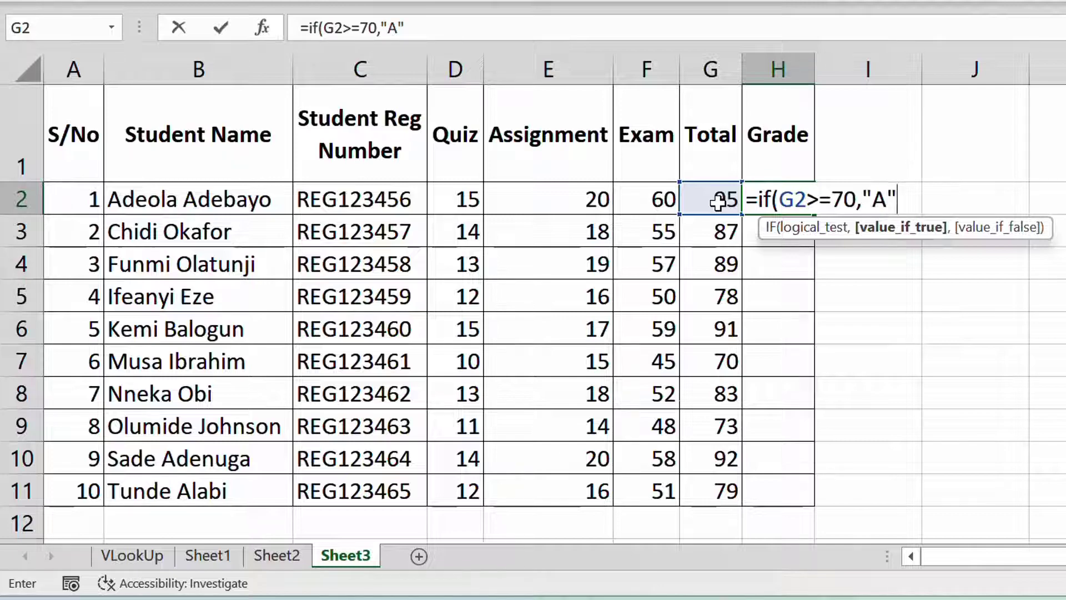
pyautogui.write(',')
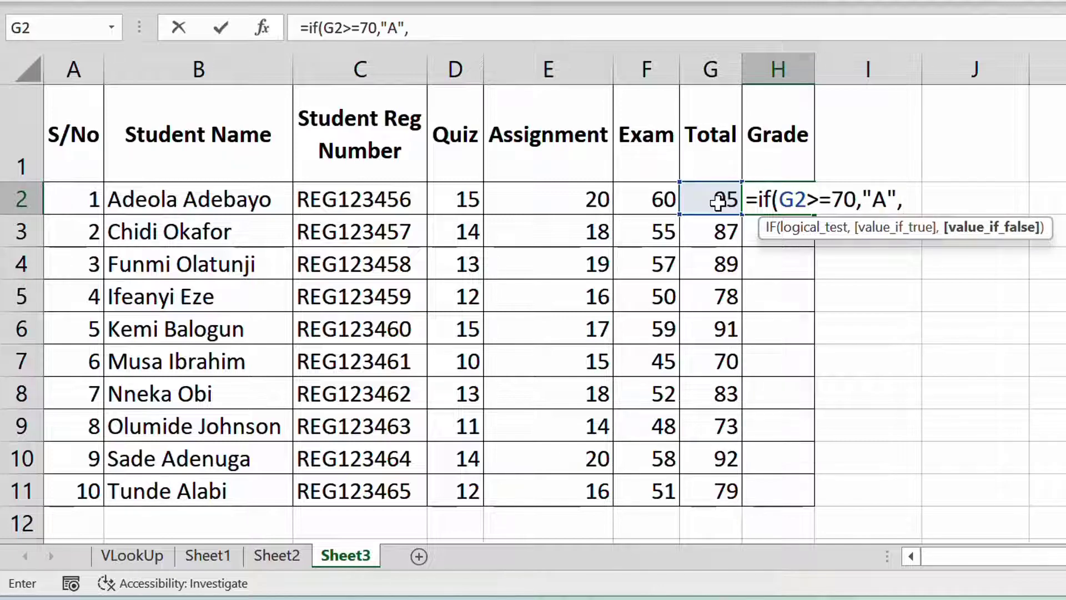
pyautogui.press('BackSpace')
pyautogui.write(')')
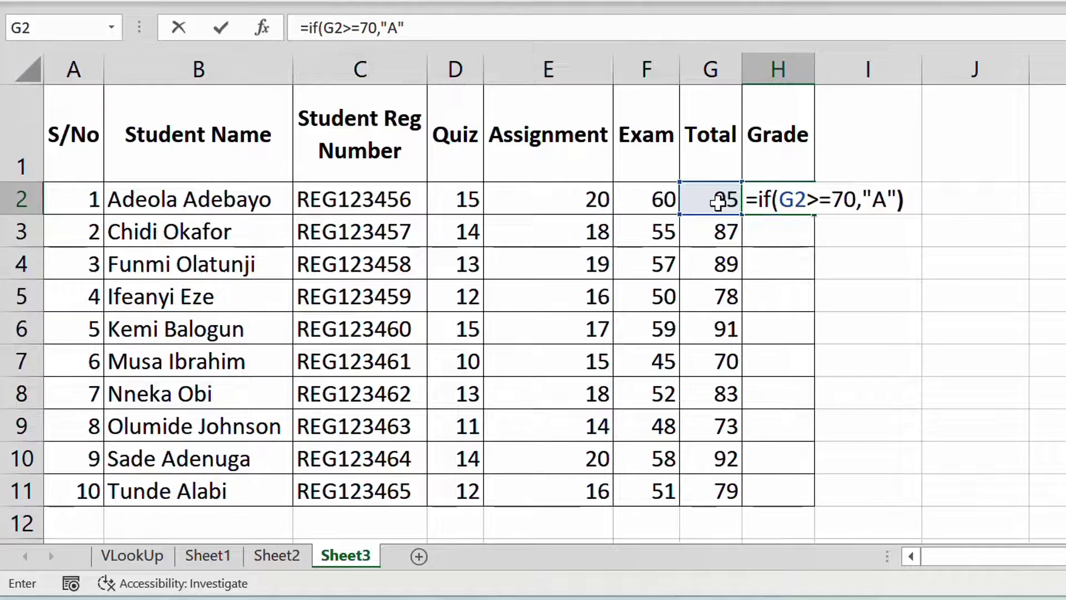
pyautogui.press('Return')
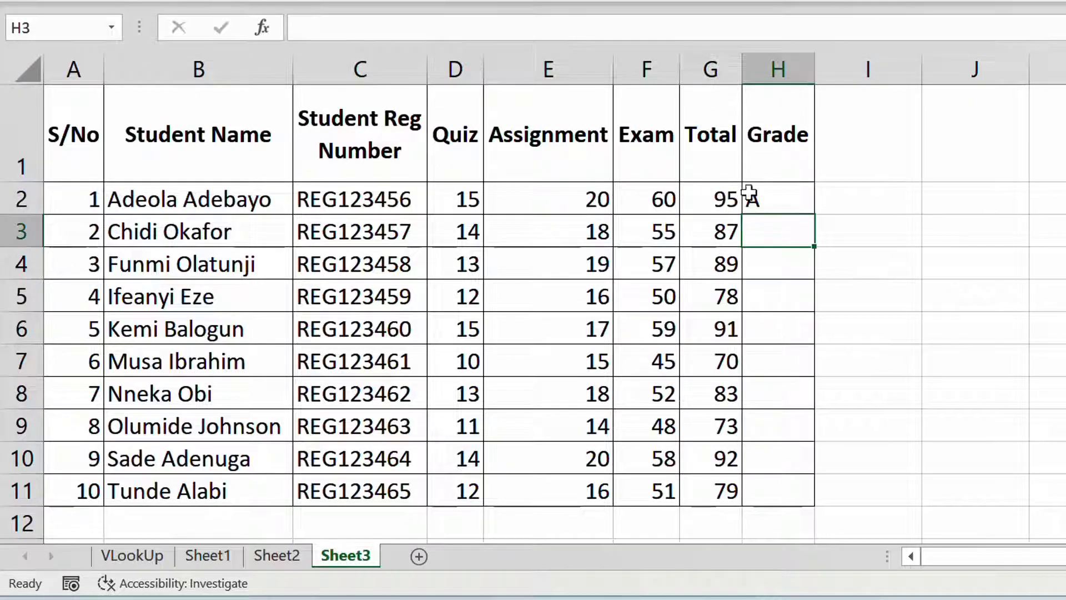
pyautogui.click(773, 199)
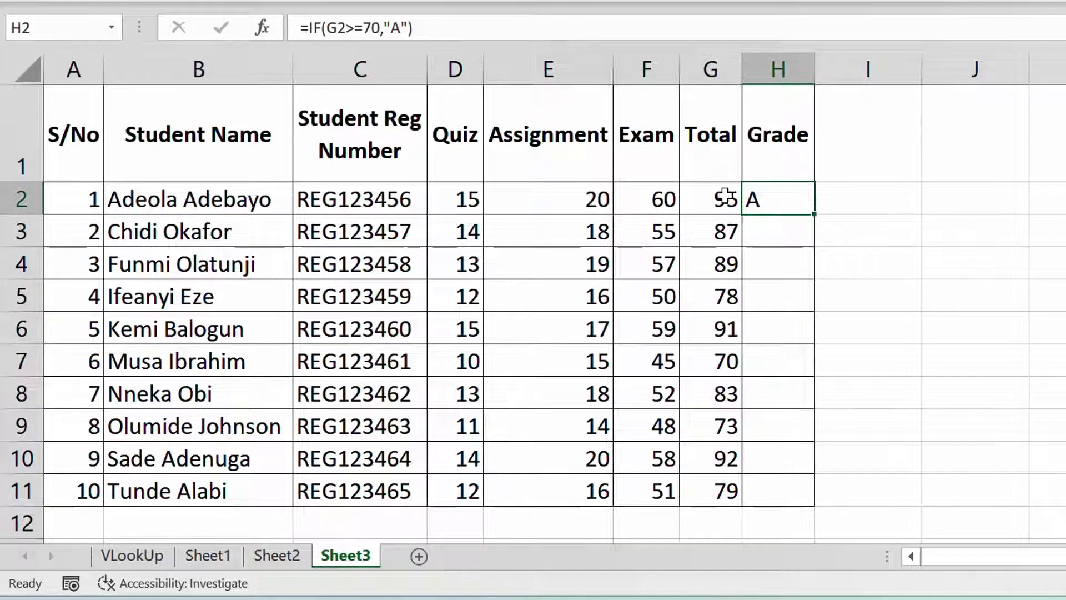
# Extend the grade formula in H2 with a nested IF that returns "B" when G2>=60.
pyautogui.doubleClick(768, 199)
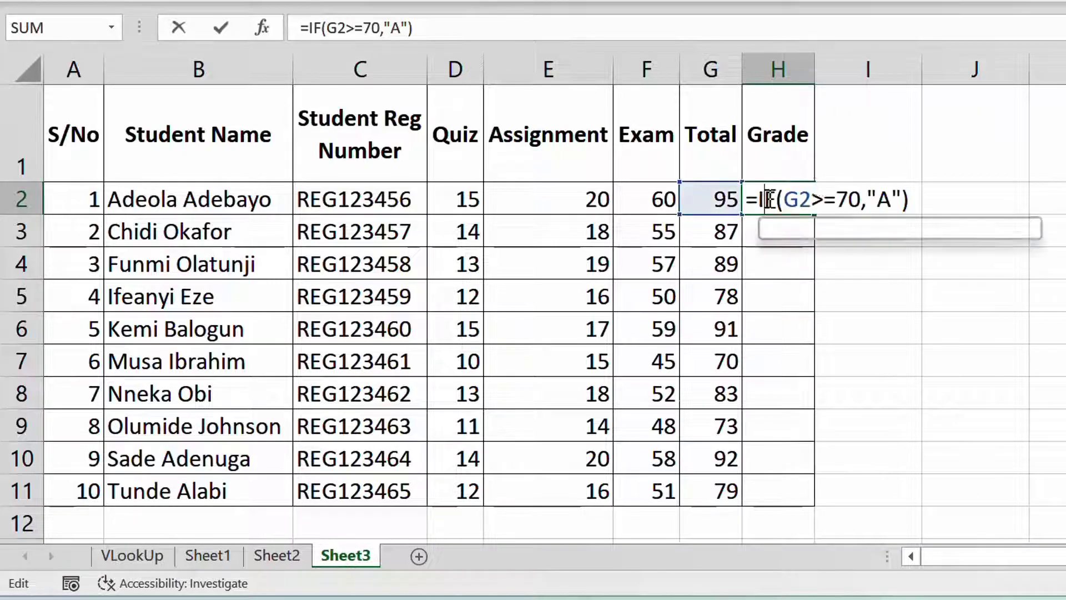
pyautogui.click(901, 198)
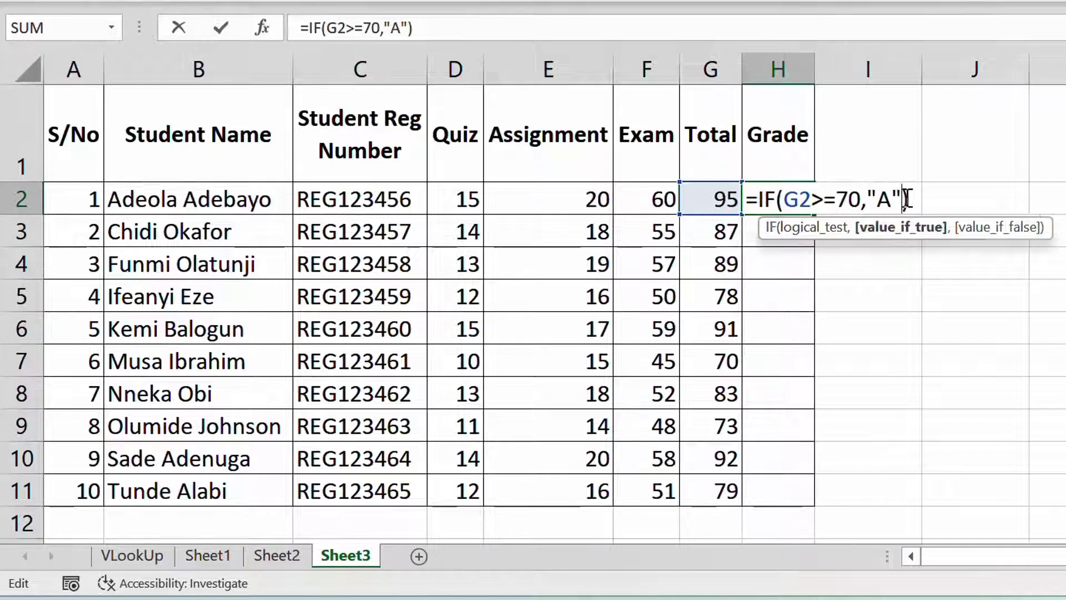
pyautogui.write(',')
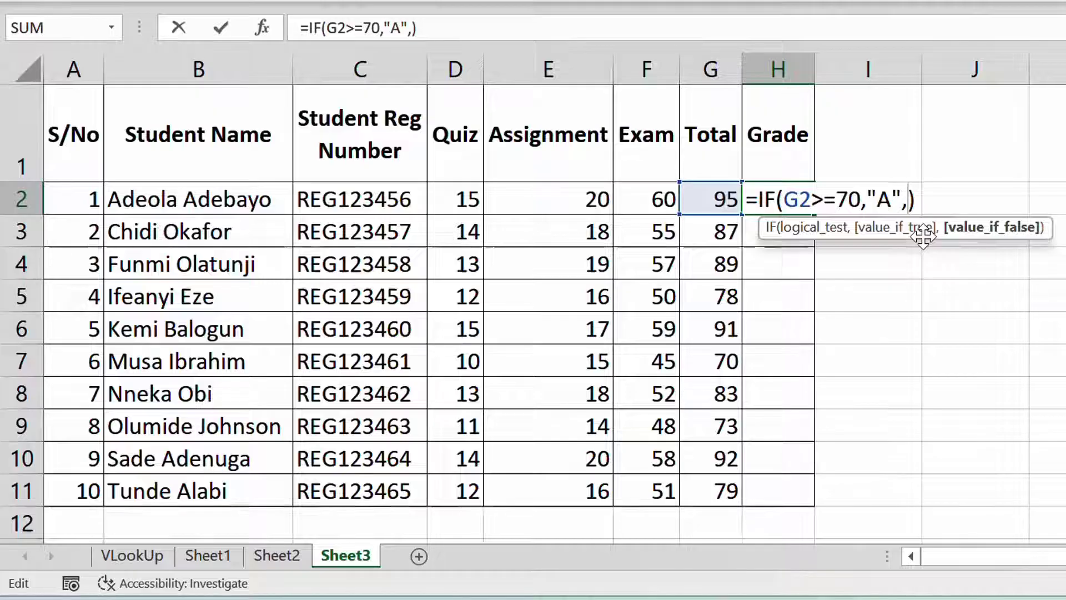
pyautogui.write('if(')
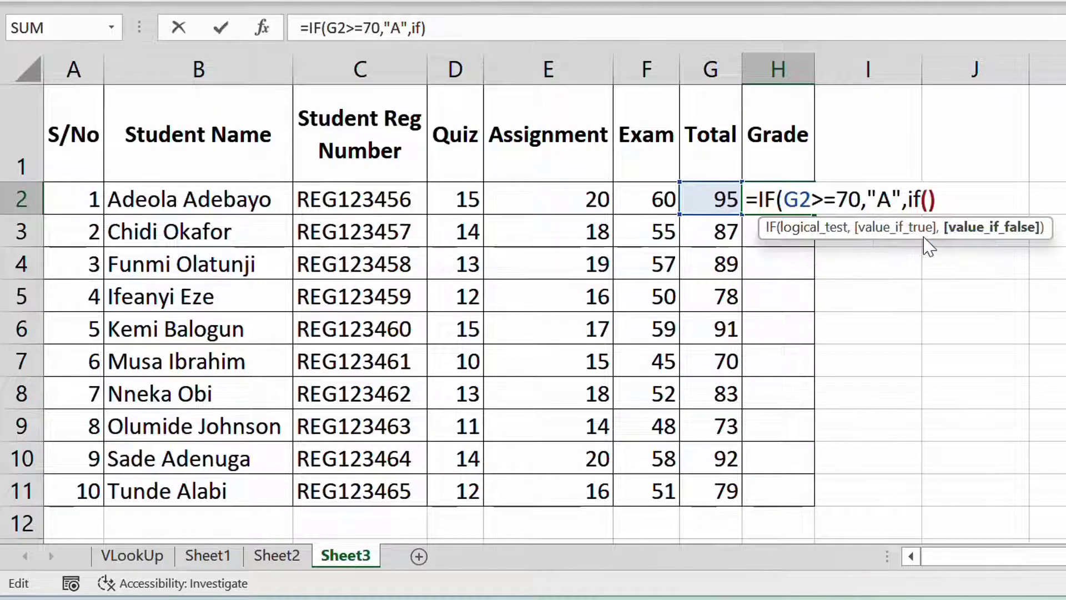
pyautogui.click(720, 196)
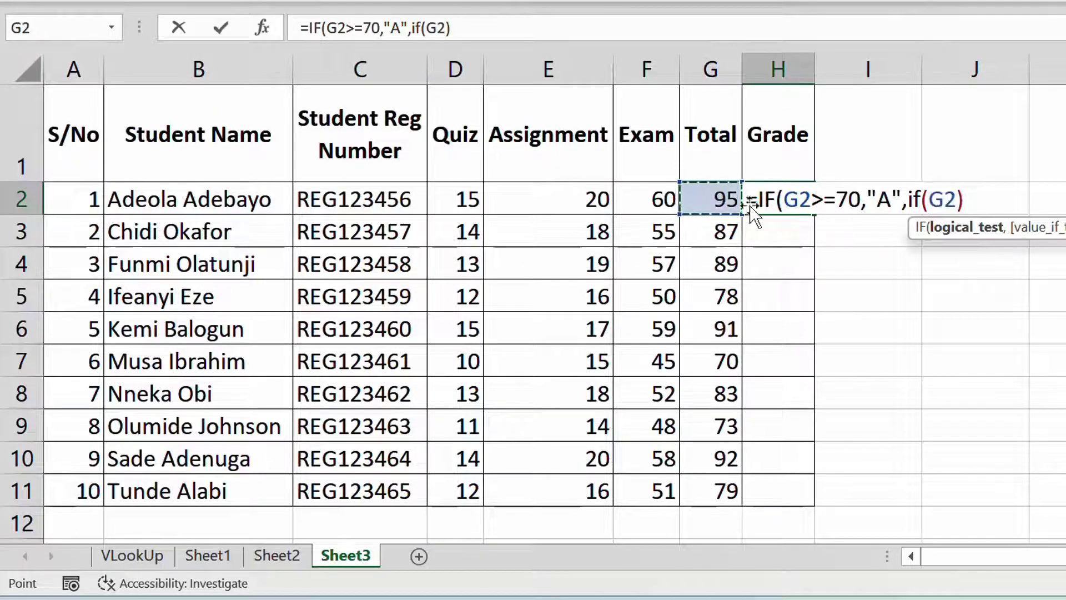
pyautogui.write('>=')
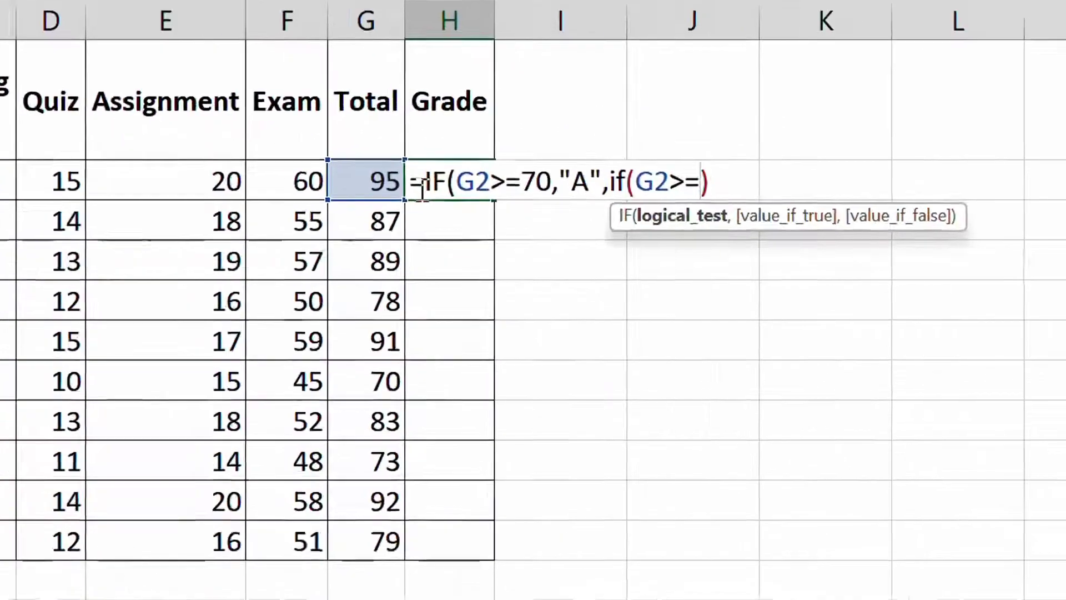
pyautogui.write('60')
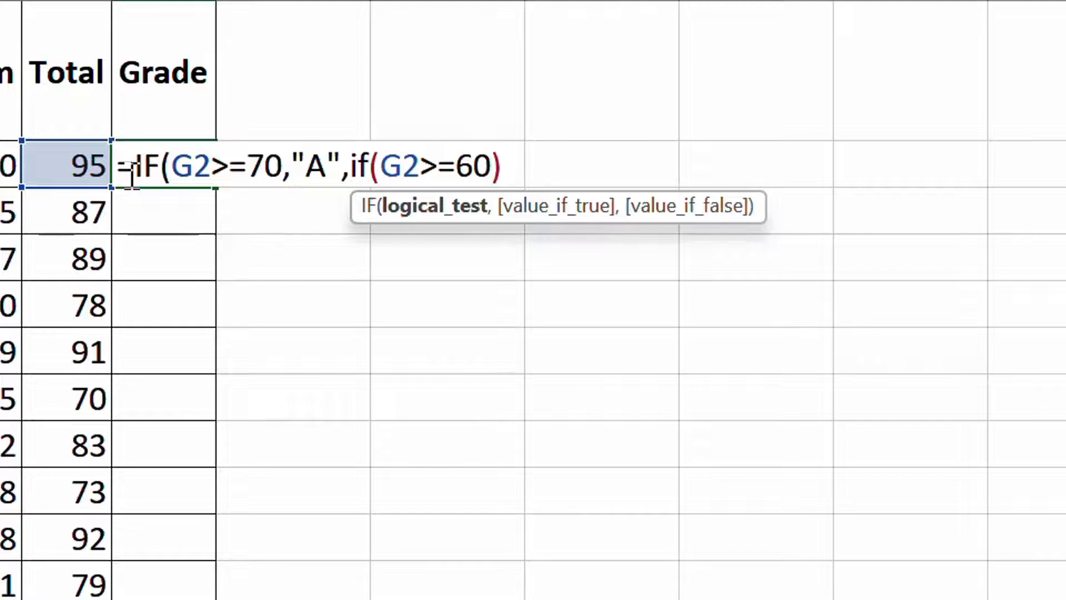
pyautogui.write(',')
pyautogui.write('"B')
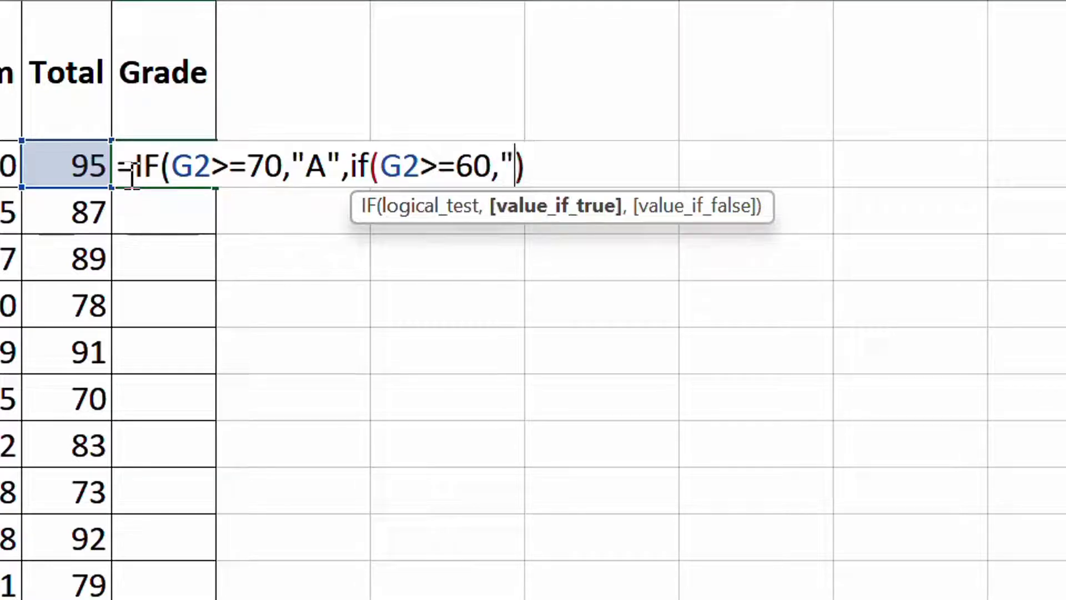
pyautogui.write('",')
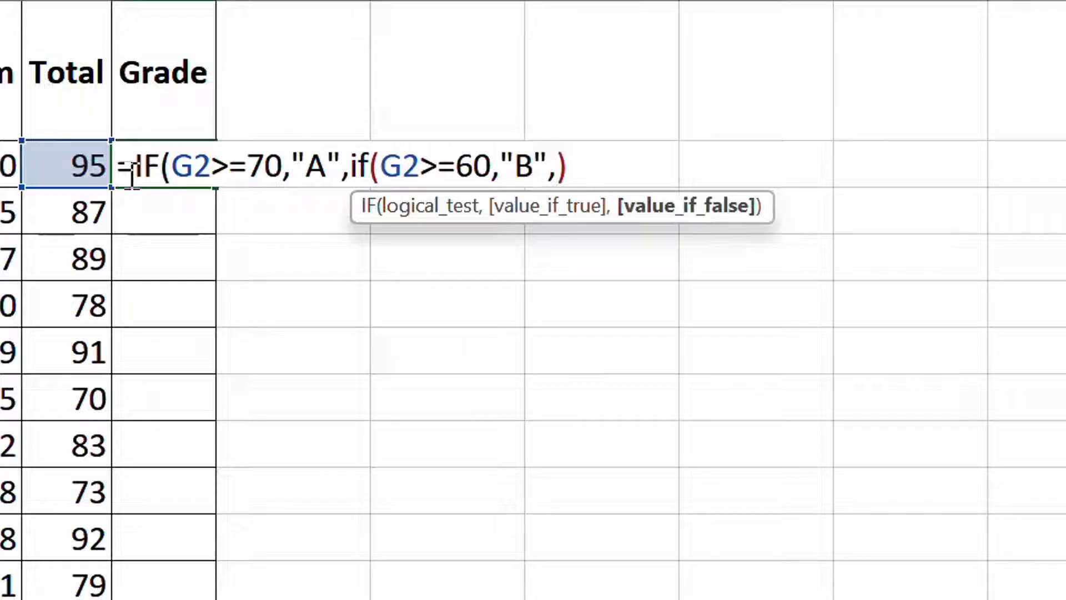
# Nest a third IF in the H2 grade formula that returns "C" when G2>=50.
pyautogui.write('if(')
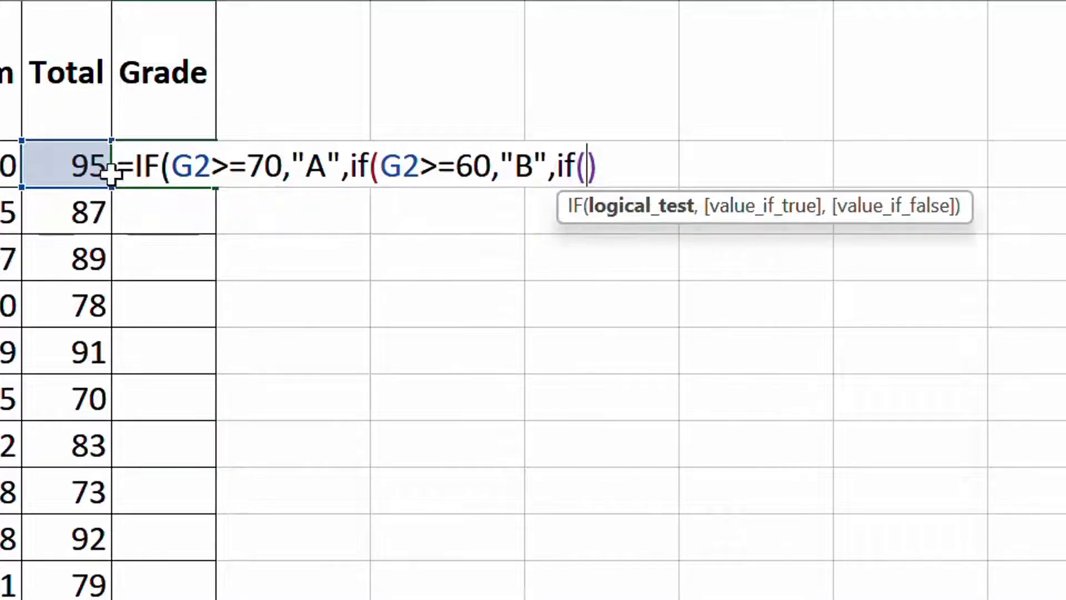
pyautogui.click(96, 169)
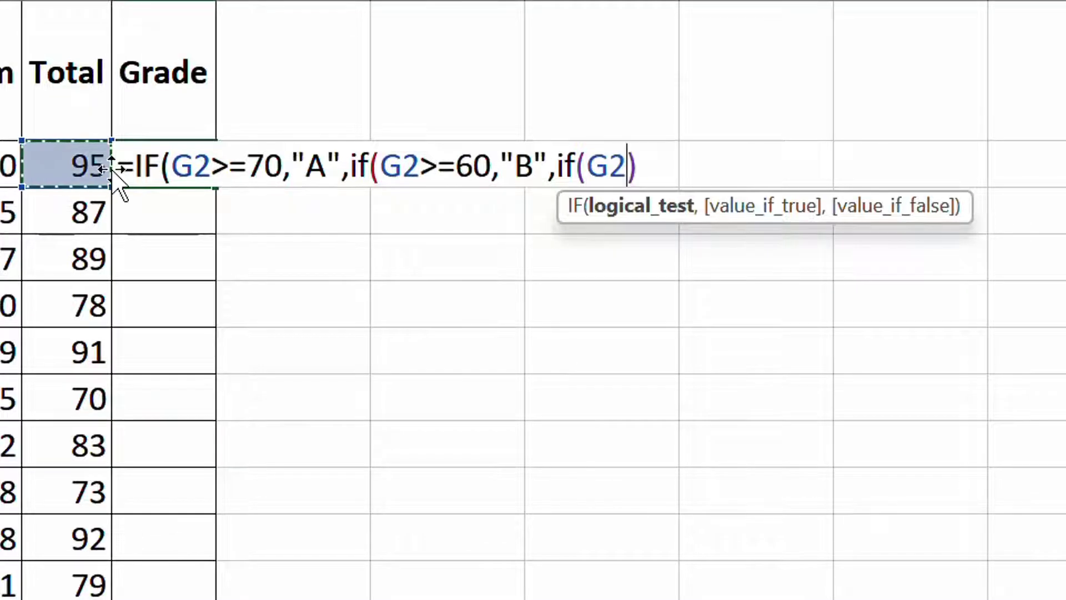
pyautogui.write('>')
pyautogui.write('=5-')
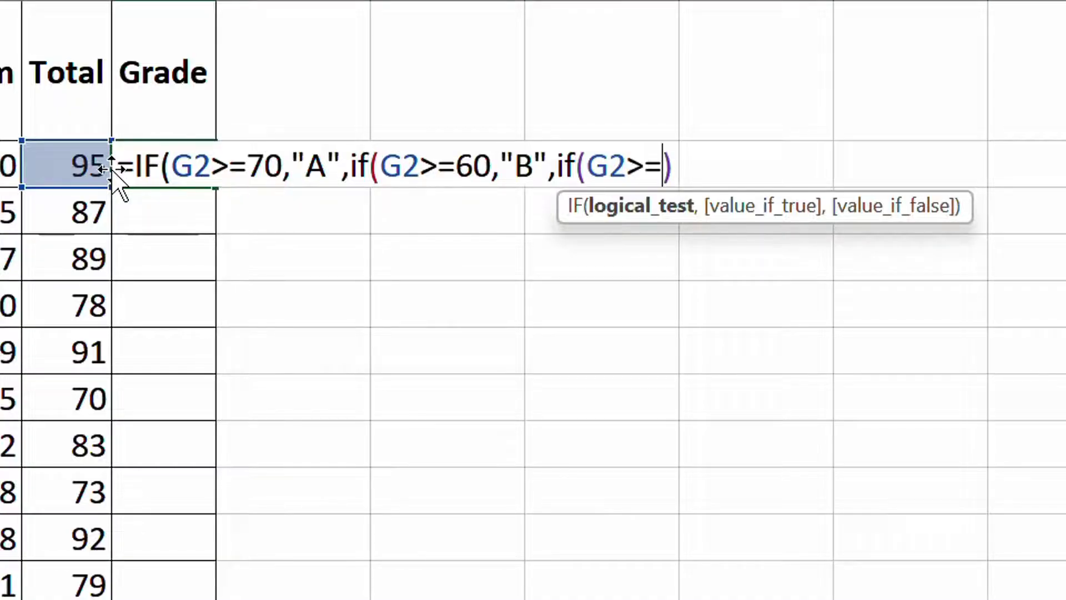
pyautogui.press('BackSpace')
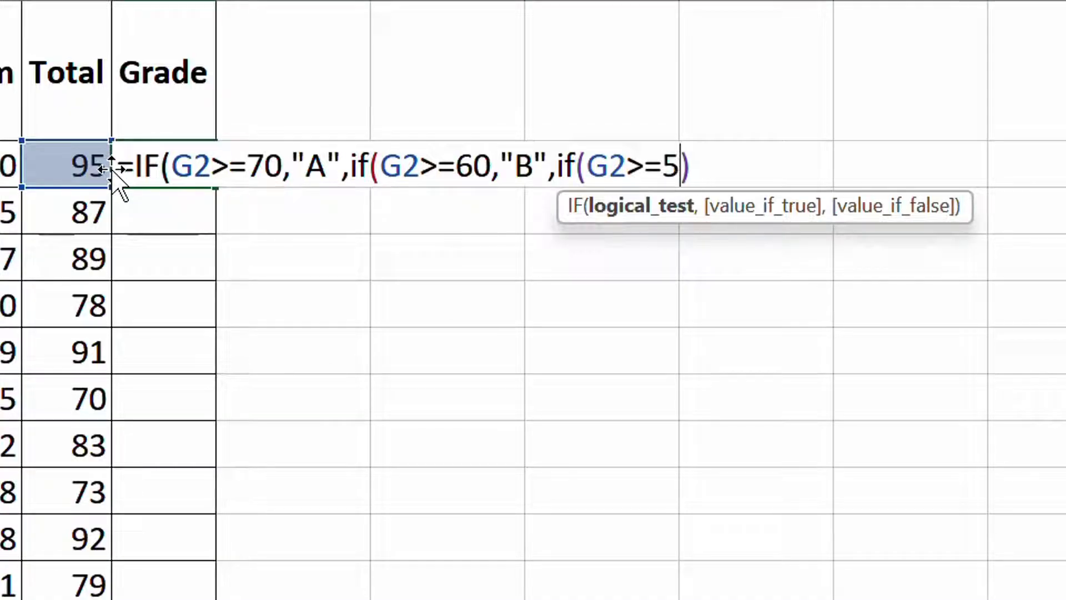
pyautogui.write('0,')
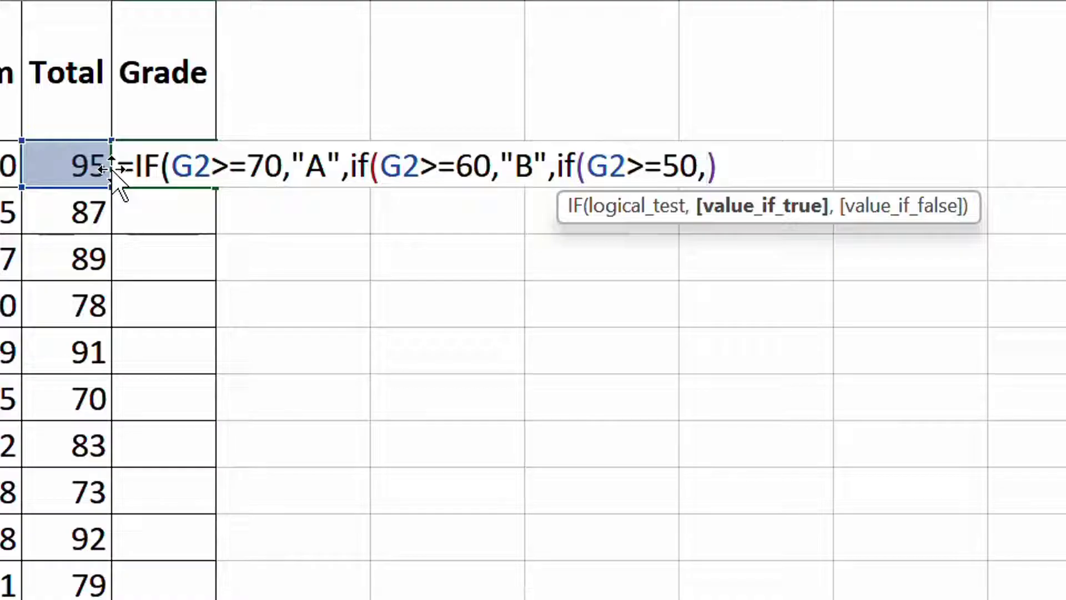
pyautogui.write('"C')
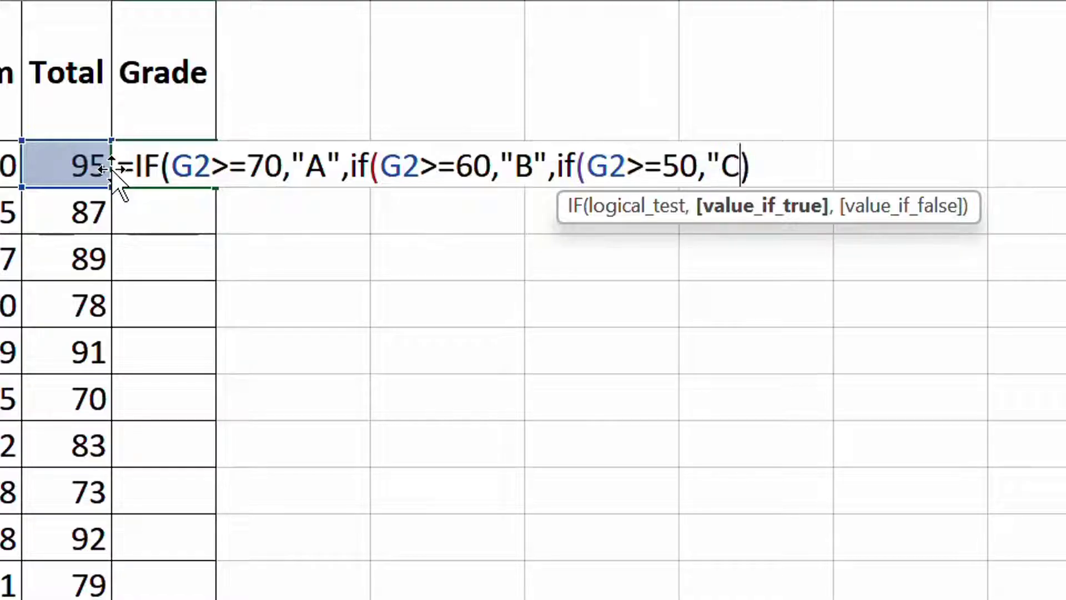
pyautogui.write('",')
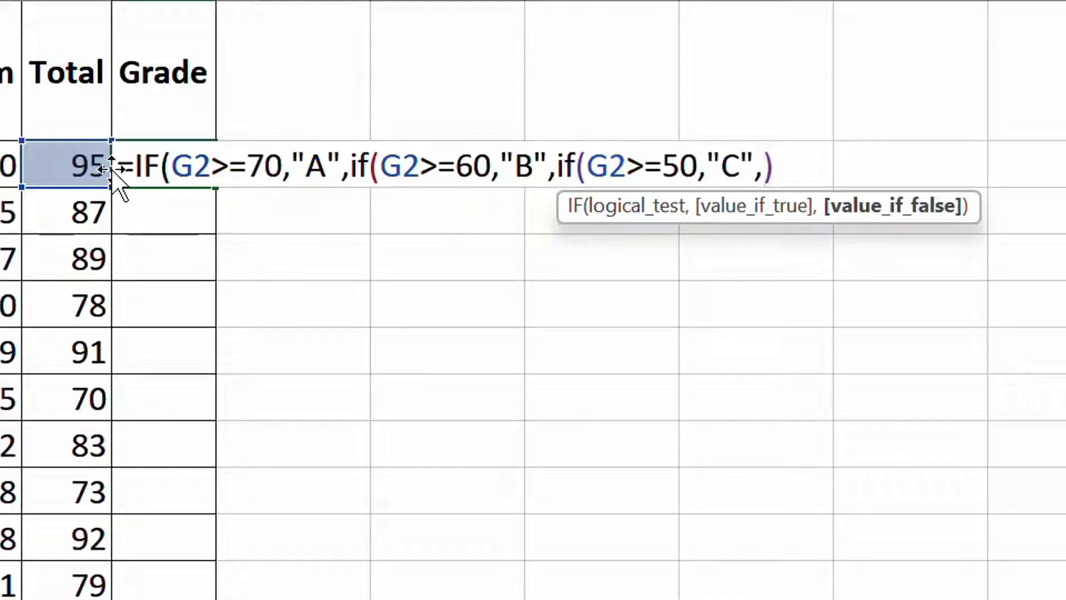
# Nest a fourth IF with the condition G2>=40 in the H2 grade formula.
pyautogui.write('if')
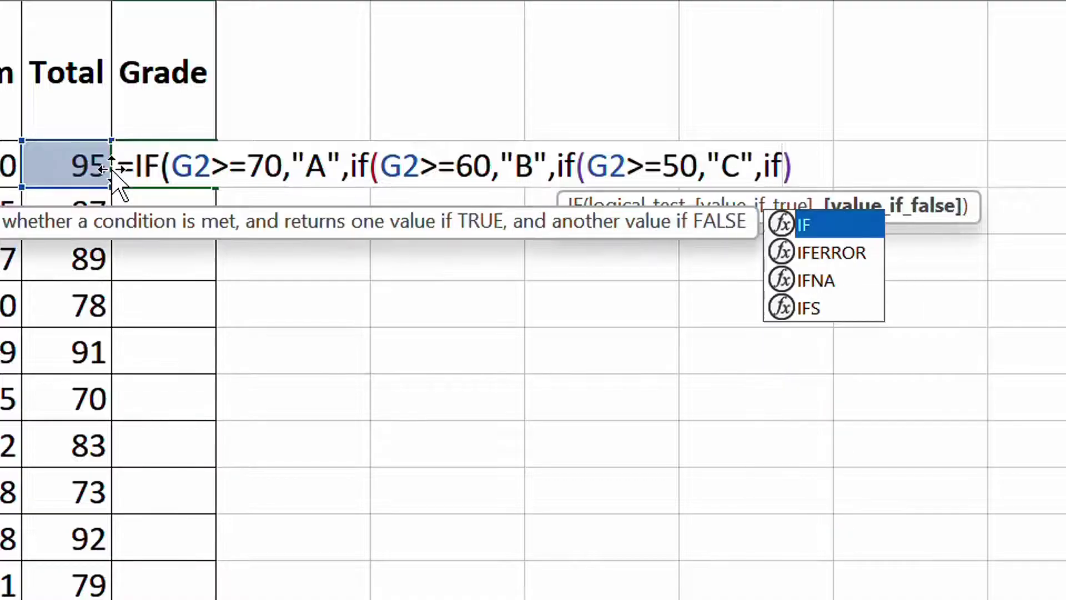
pyautogui.write('>')
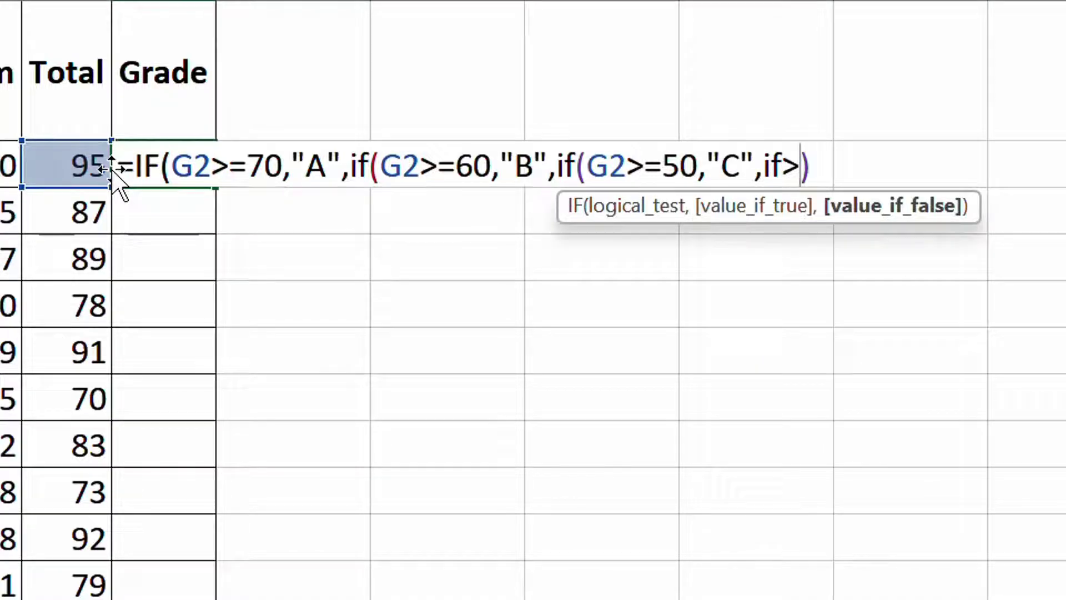
pyautogui.write('=')
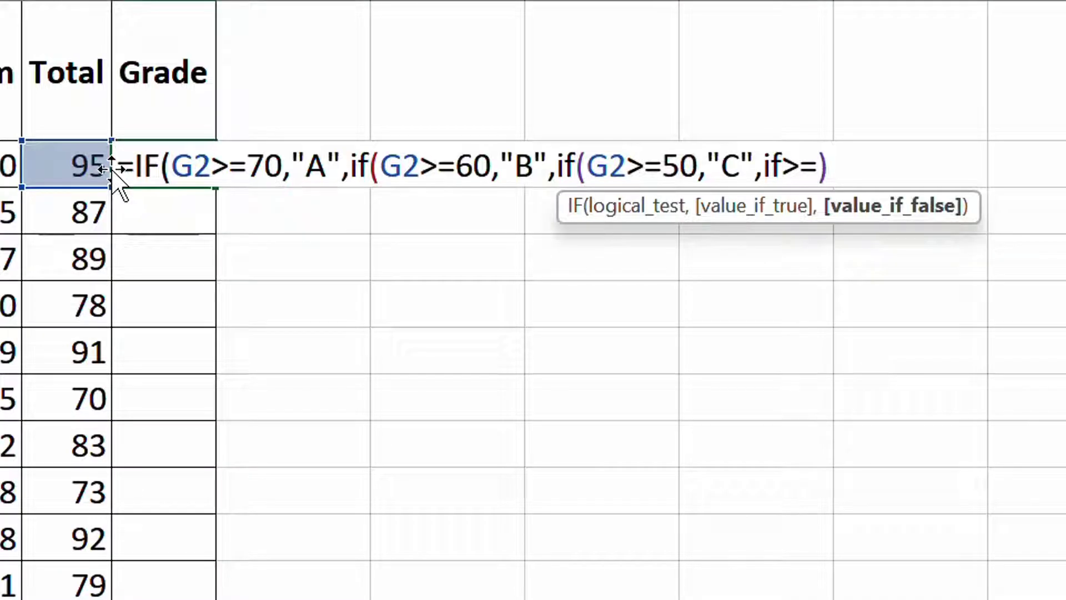
pyautogui.press('BackSpace')
pyautogui.press('BackSpace')
pyautogui.write('(')
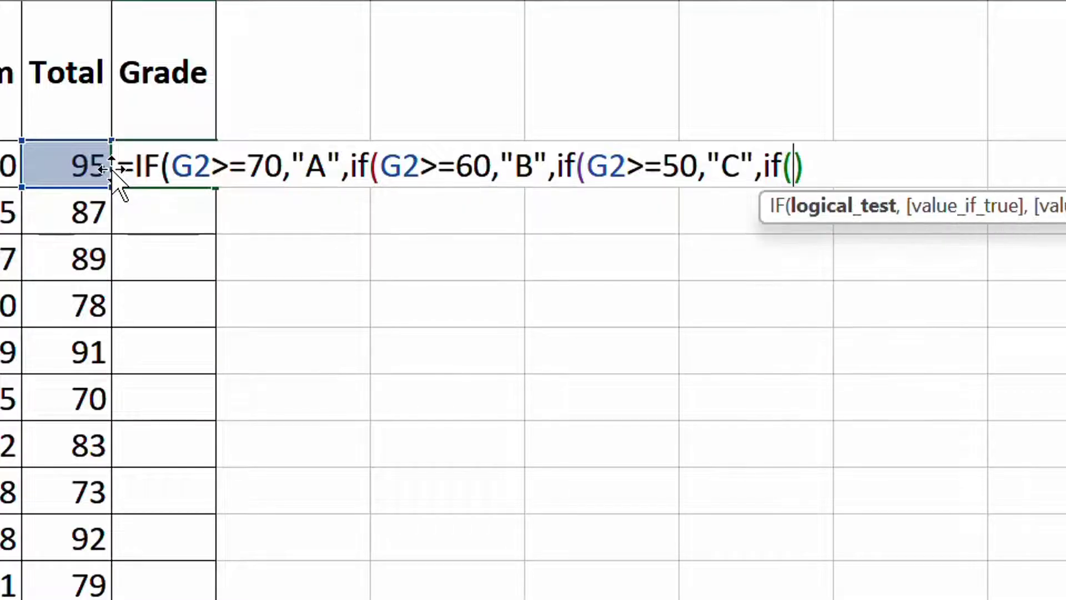
pyautogui.click(92, 174)
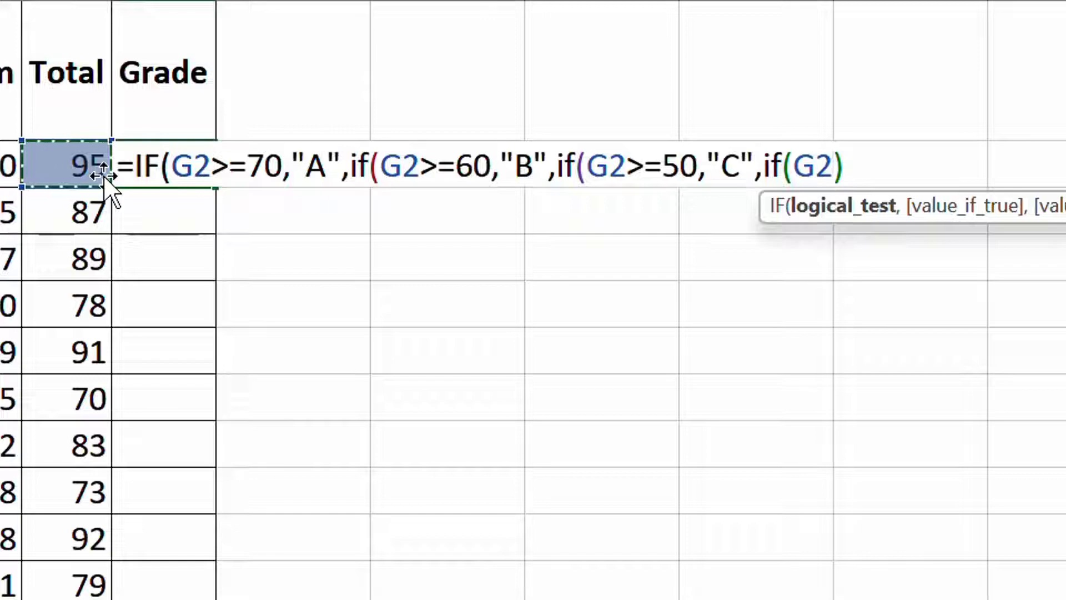
pyautogui.press('Right')
pyautogui.press('Left')
pyautogui.write('>+')
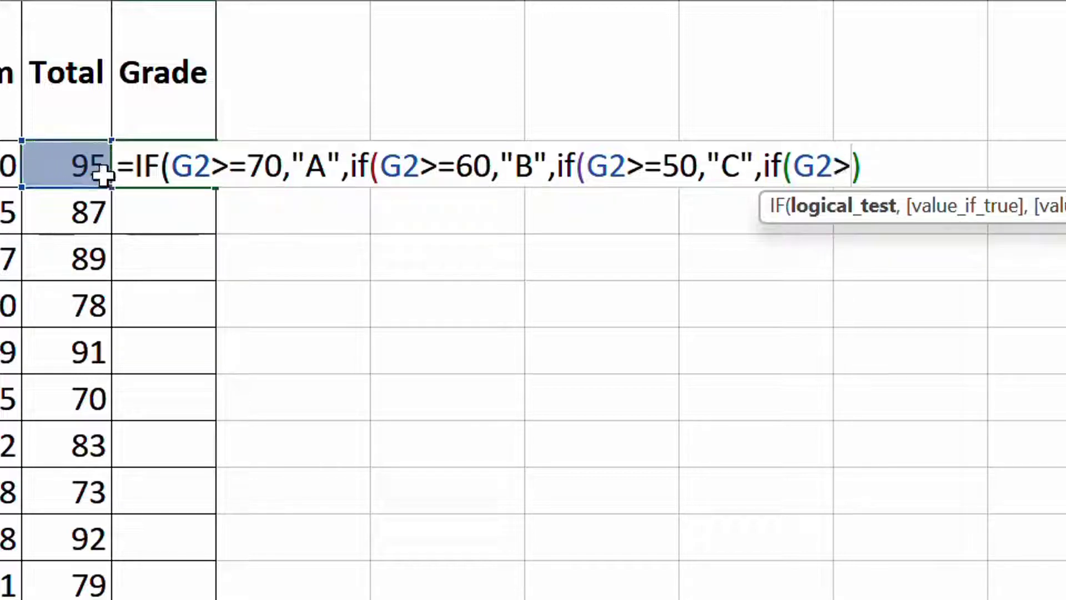
pyautogui.press('BackSpace')
pyautogui.write('=')
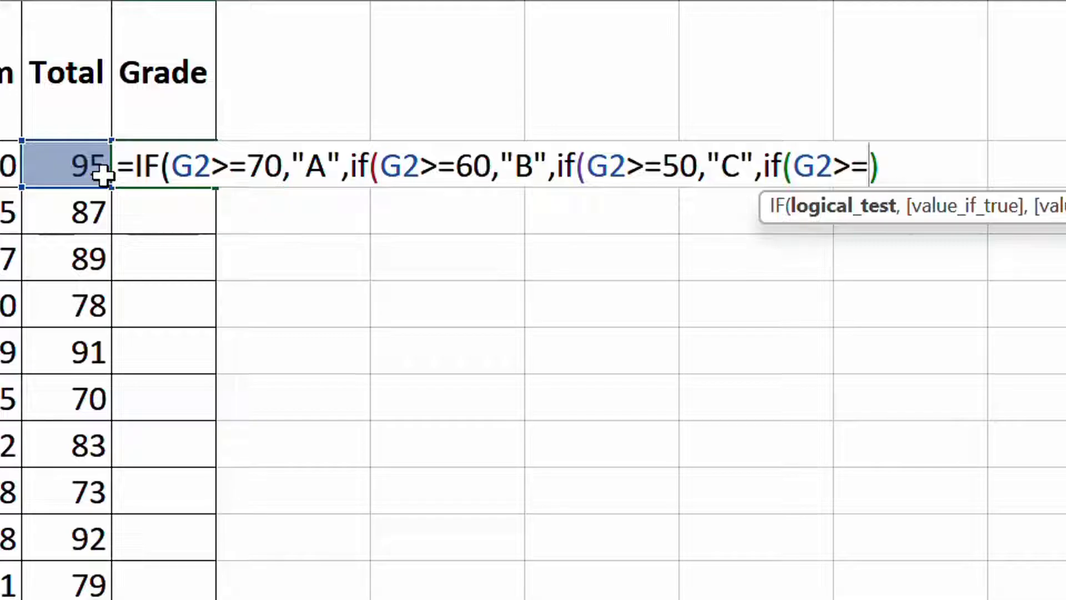
pyautogui.write('40')
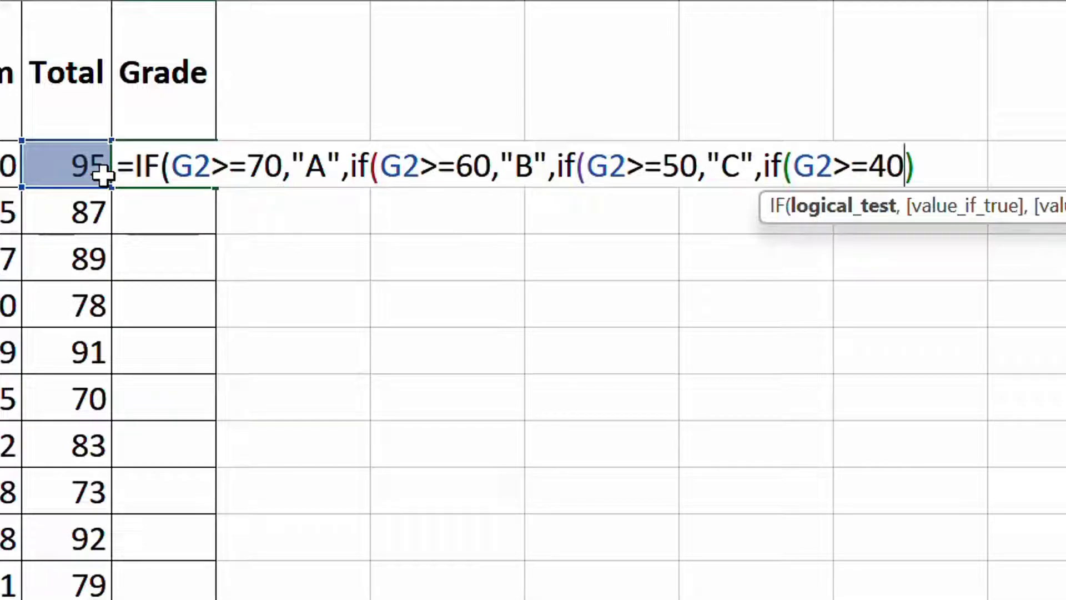
# Give the G2>=40 condition the result "D" in the H2 formula.
pyautogui.write(',D')
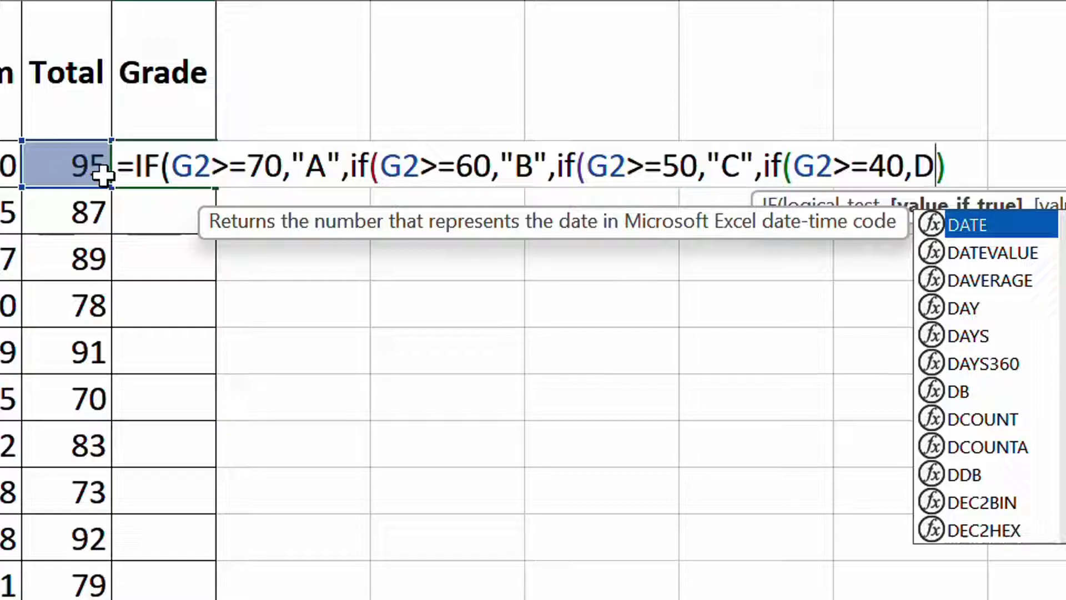
pyautogui.press('Escape')
pyautogui.press('BackSpace')
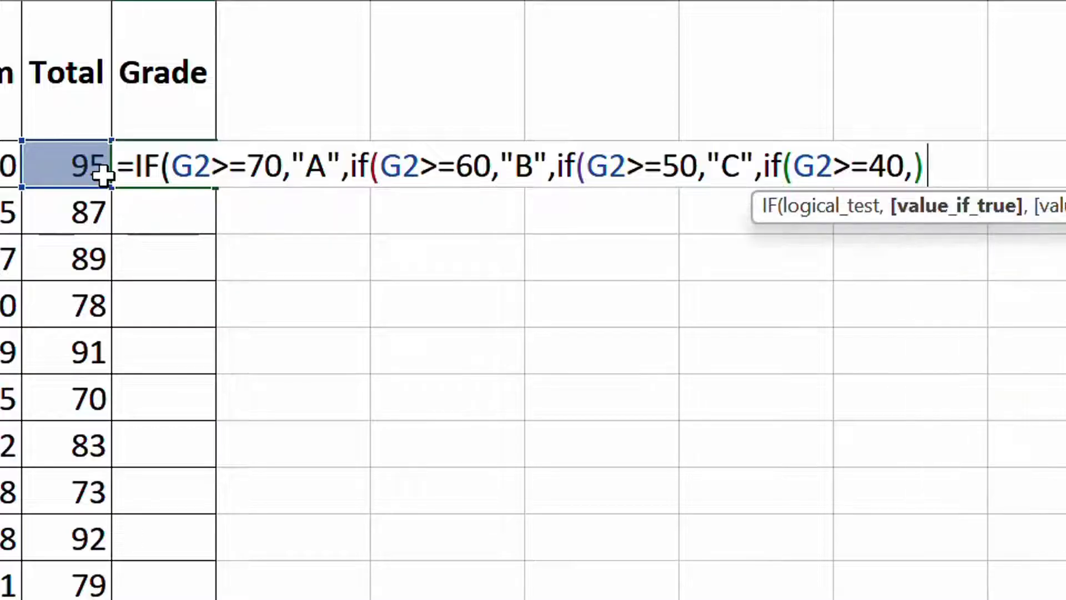
pyautogui.write('"<')
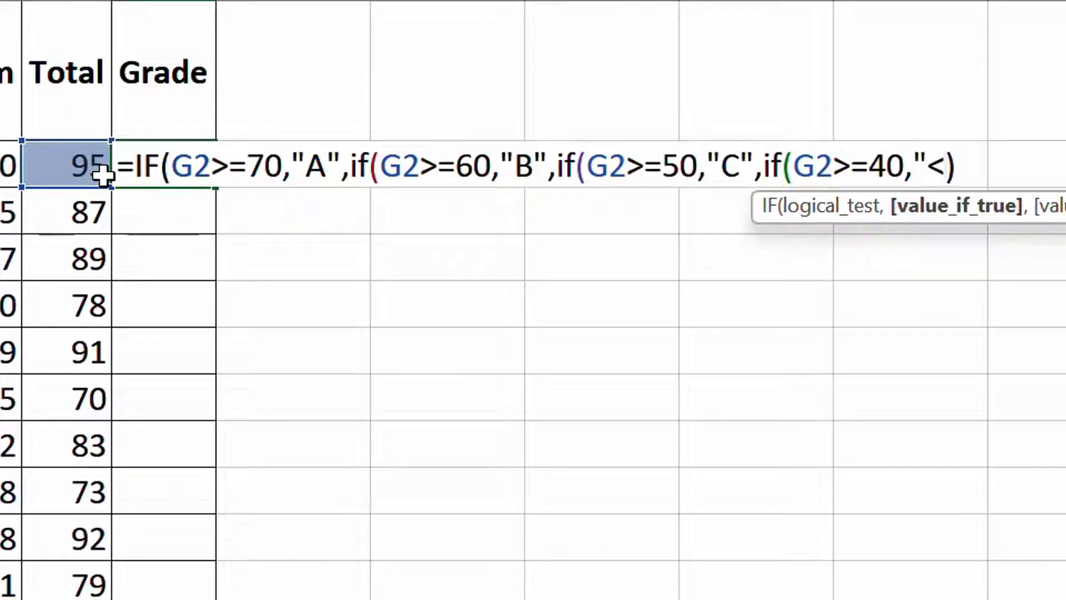
pyautogui.press('BackSpace')
pyautogui.write('D')
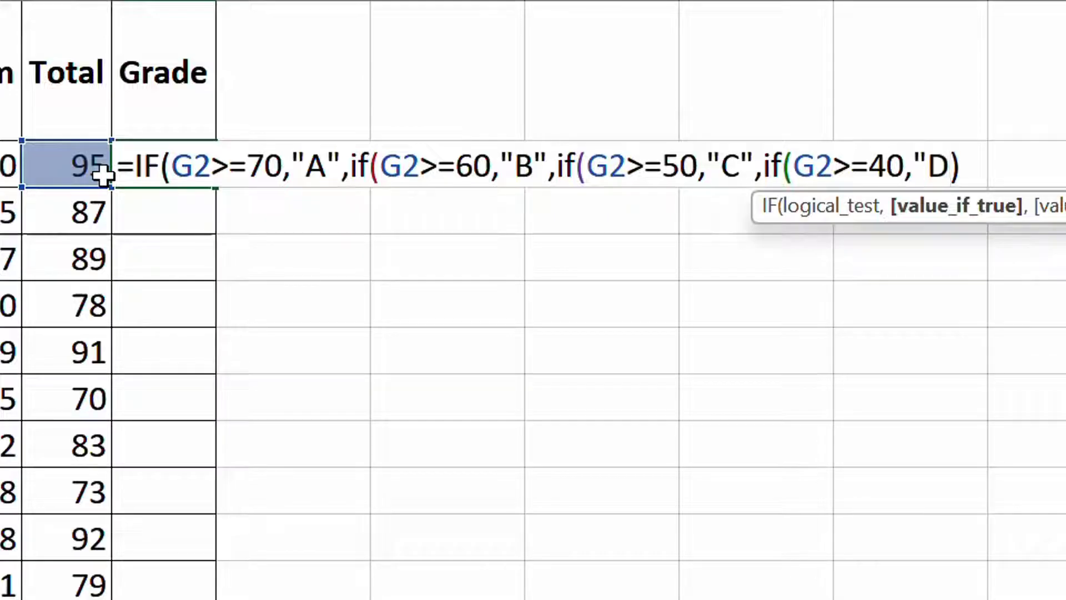
pyautogui.write('"')
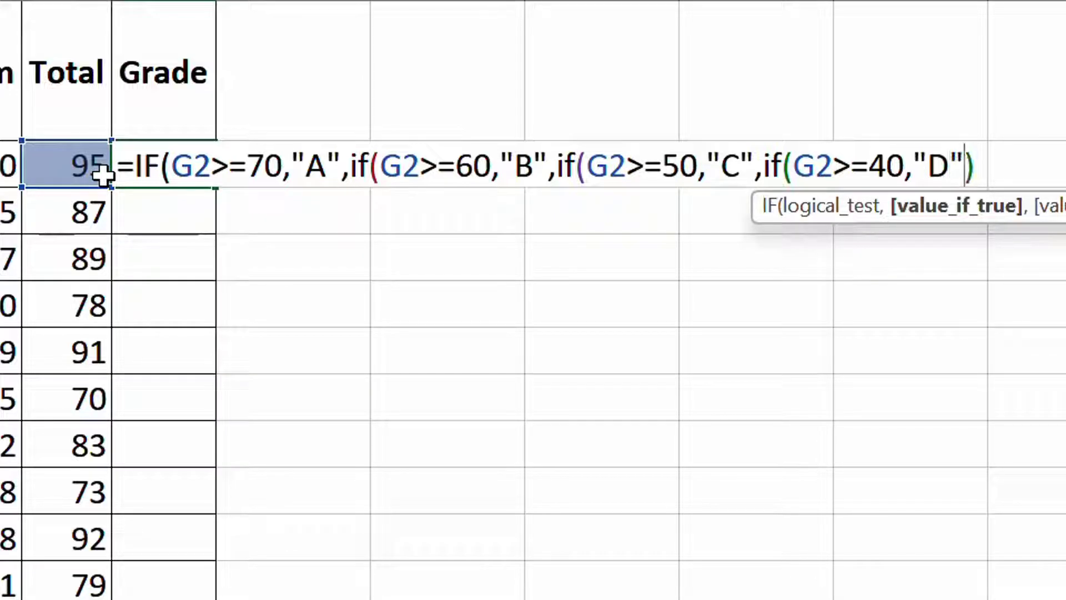
# Add "F" as the grade for all remaining totals and commit the H2 formula, accepting the suggested closing brackets.
pyautogui.write(',')
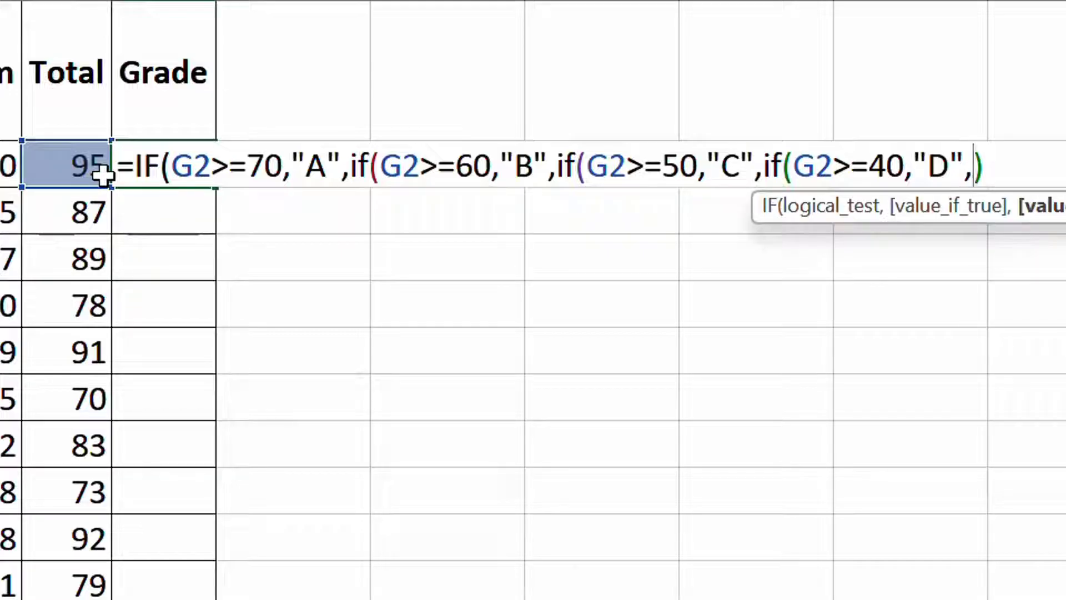
pyautogui.write('"F"')
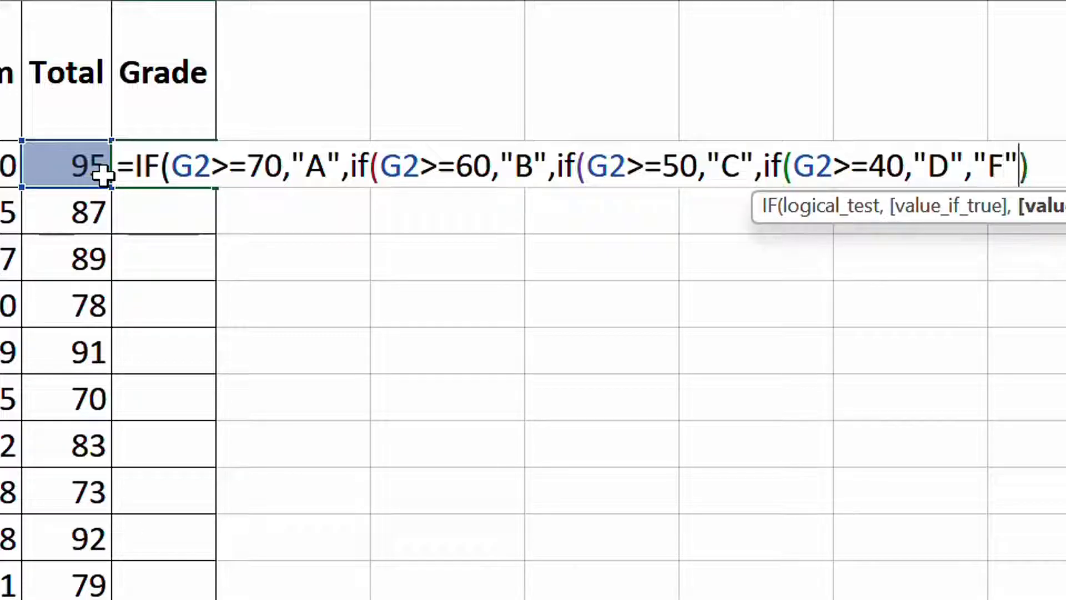
pyautogui.press('Return')
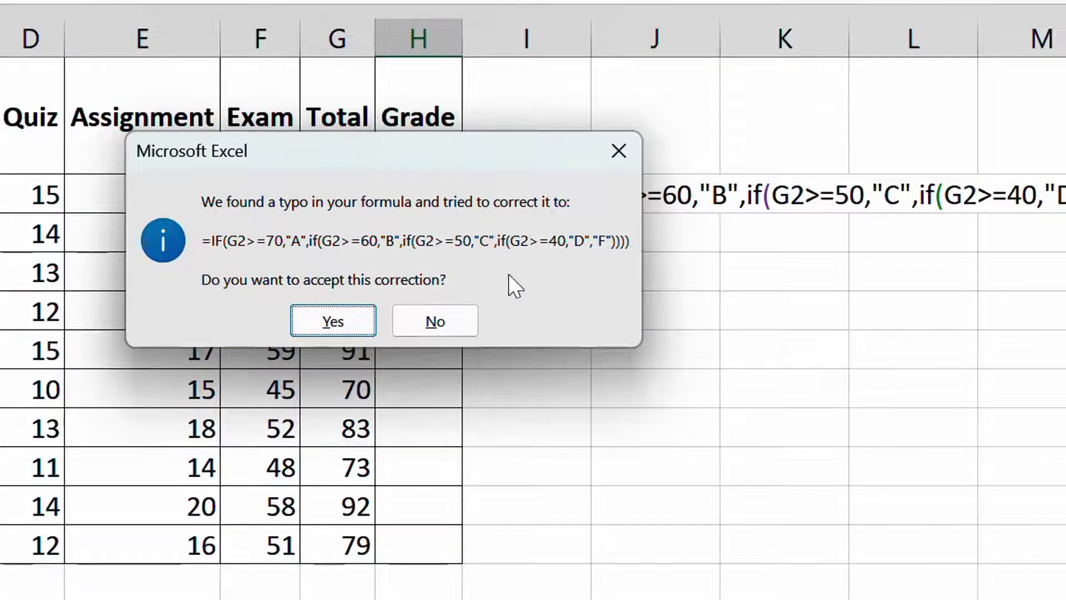
pyautogui.click(338, 320)
# Auto-fill the grade formula from H2 down to the last student in H11.
pyautogui.click(430, 195)
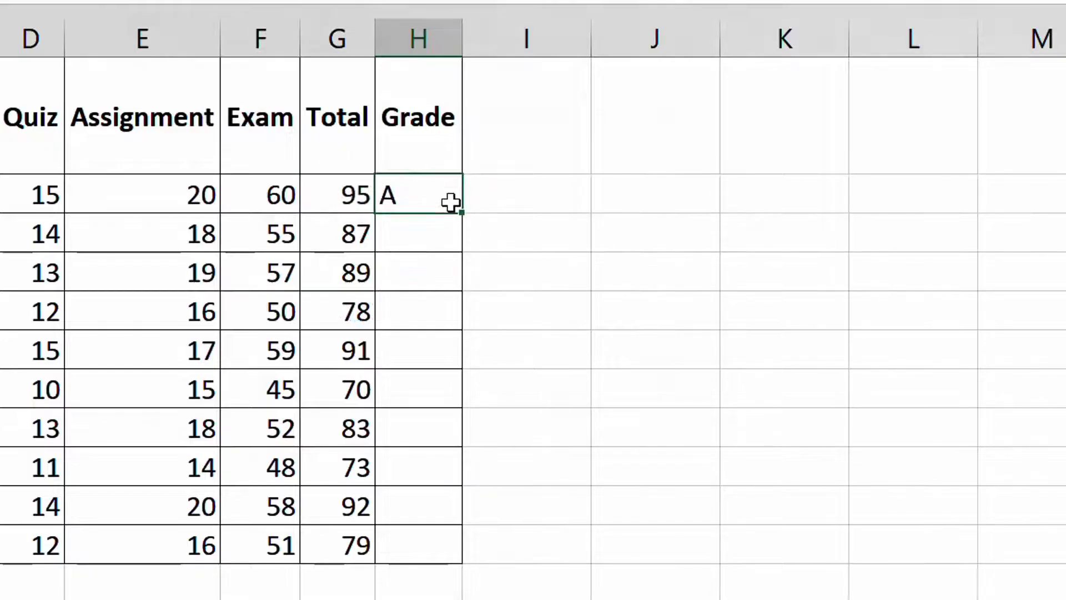
pyautogui.doubleClick(463, 215)
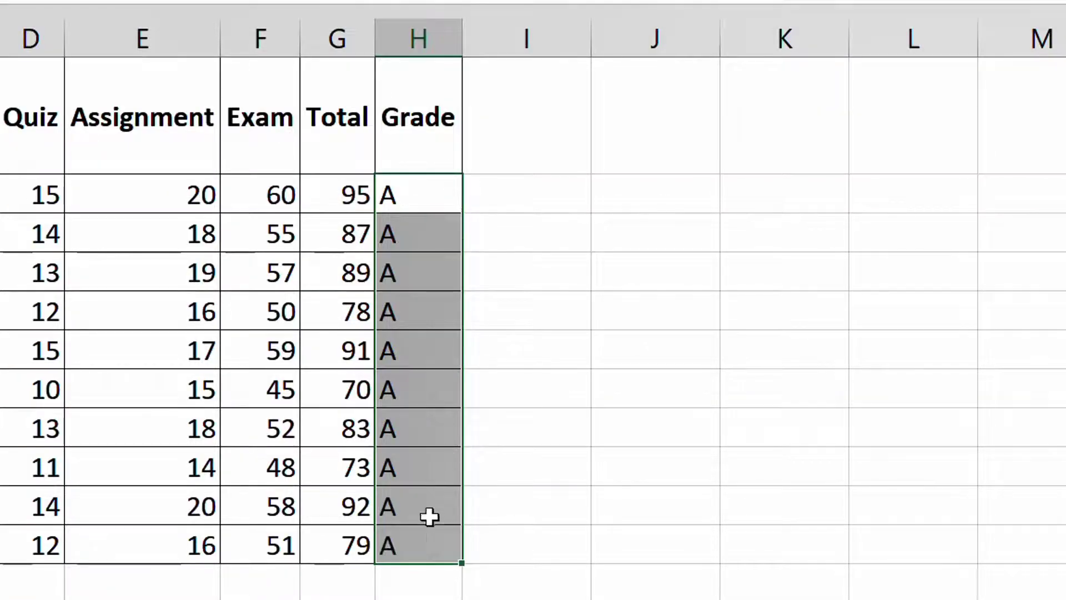
pyautogui.click(49, 392)
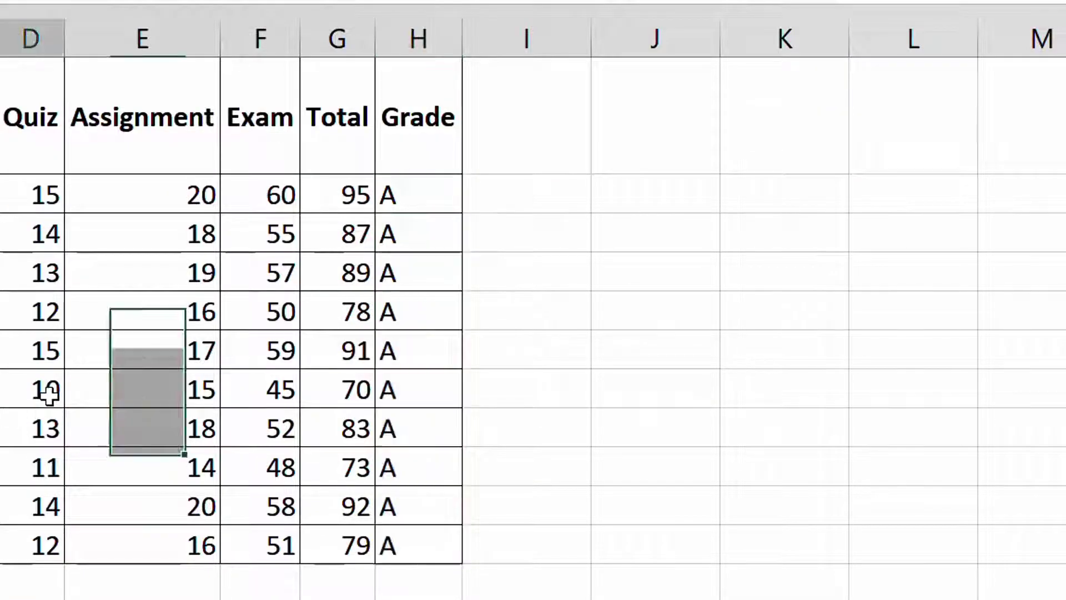
# Set the quiz scores to 0 for student 6 in D7 and 1 for student 9 in D10.
pyautogui.write('0')
pyautogui.press('Return')
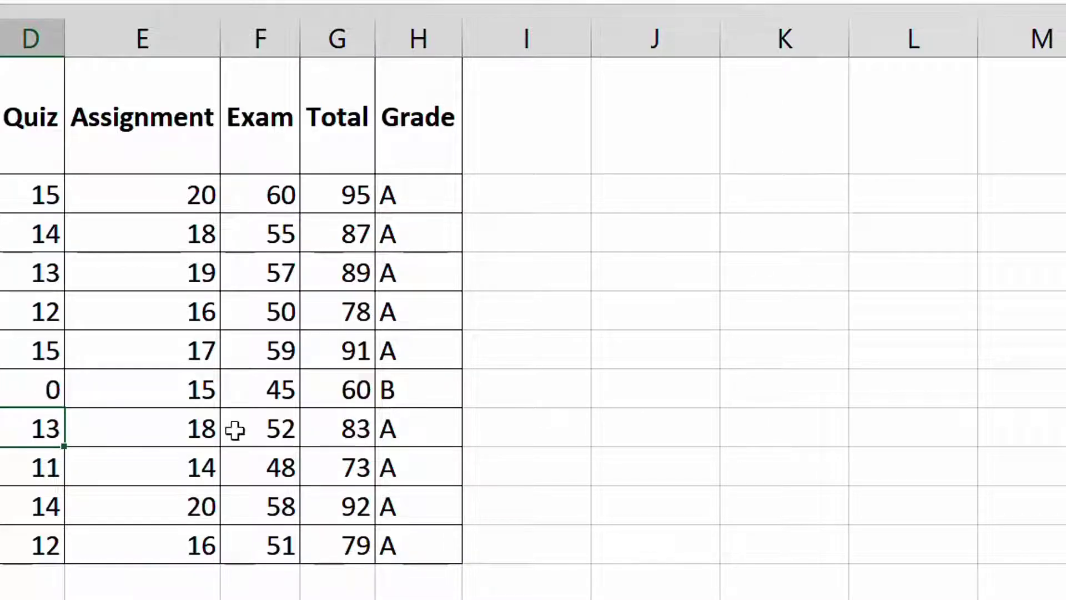
pyautogui.press('Down')
pyautogui.press('Down')
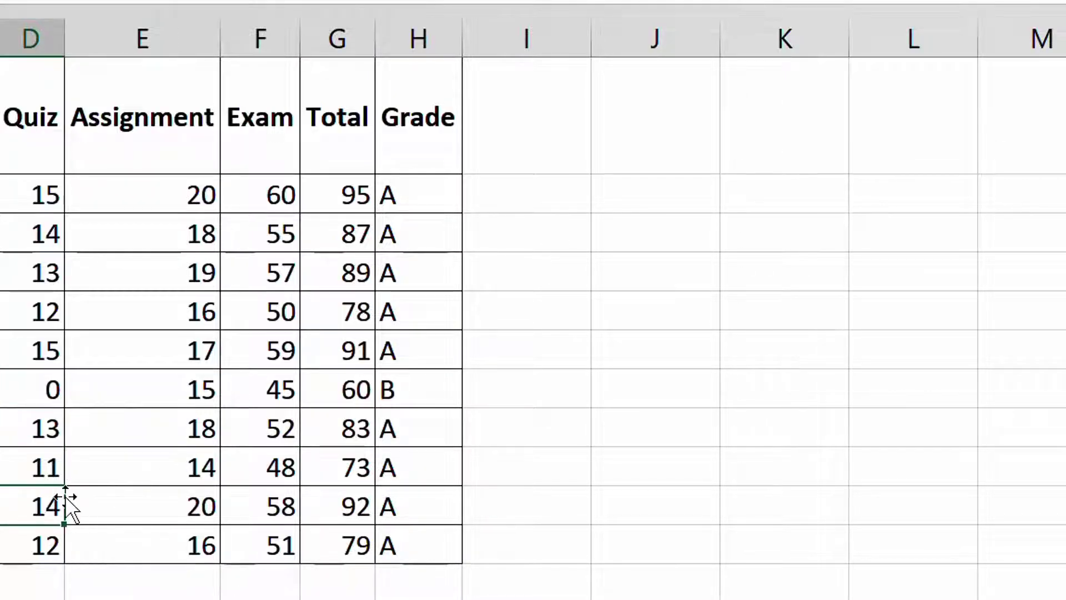
pyautogui.write('1')
pyautogui.press('Return')
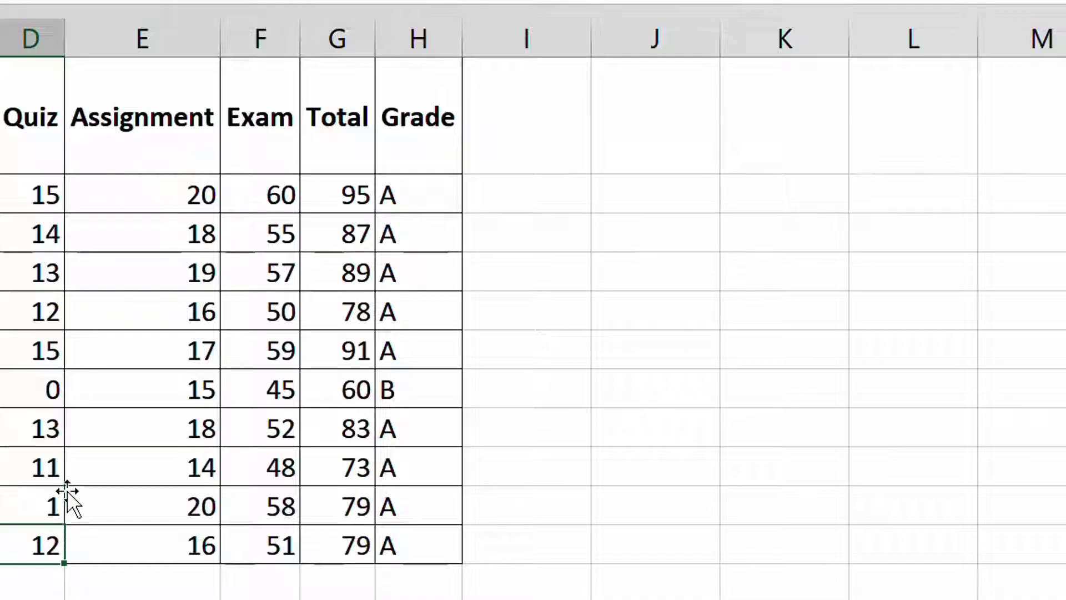
# Set student 9's assignment score in E10 to 4 and exam score in F10 to 5.
pyautogui.click(208, 508)
pyautogui.write('4')
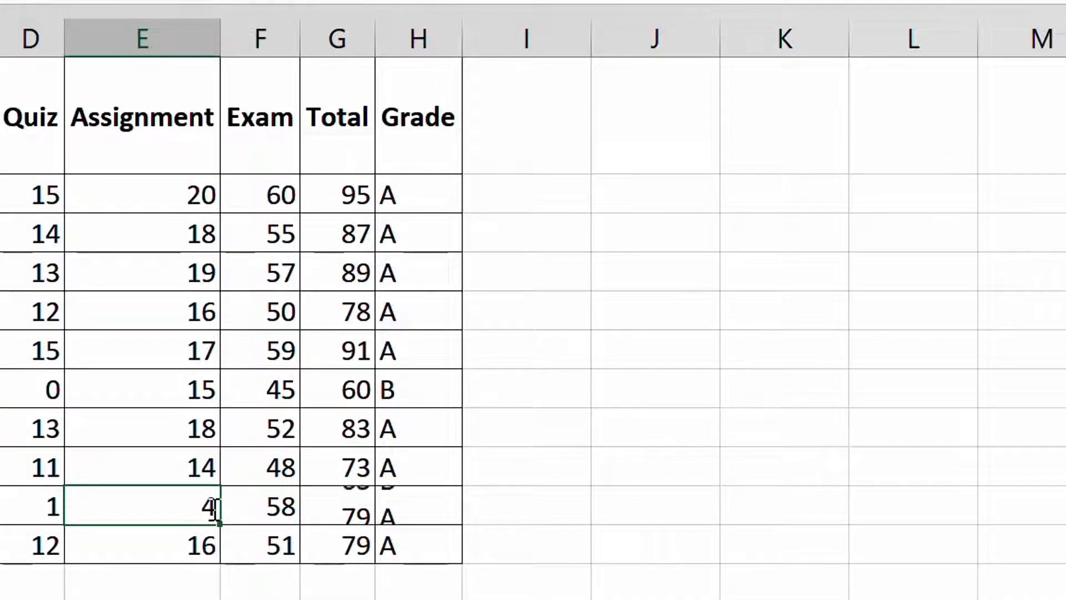
pyautogui.press('Return')
pyautogui.click(285, 505)
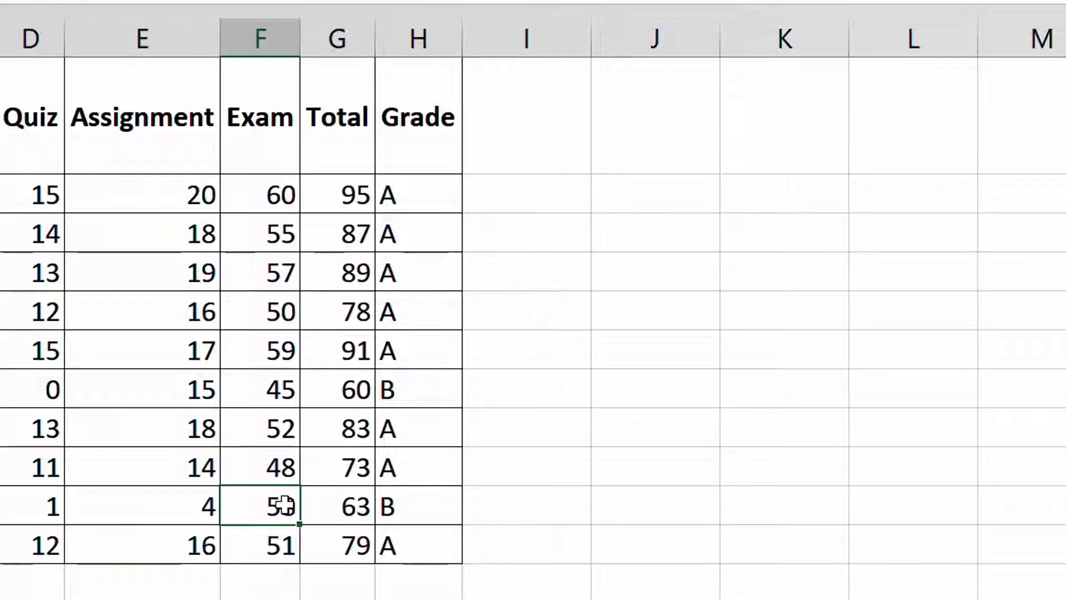
pyautogui.write('5')
pyautogui.press('Return')
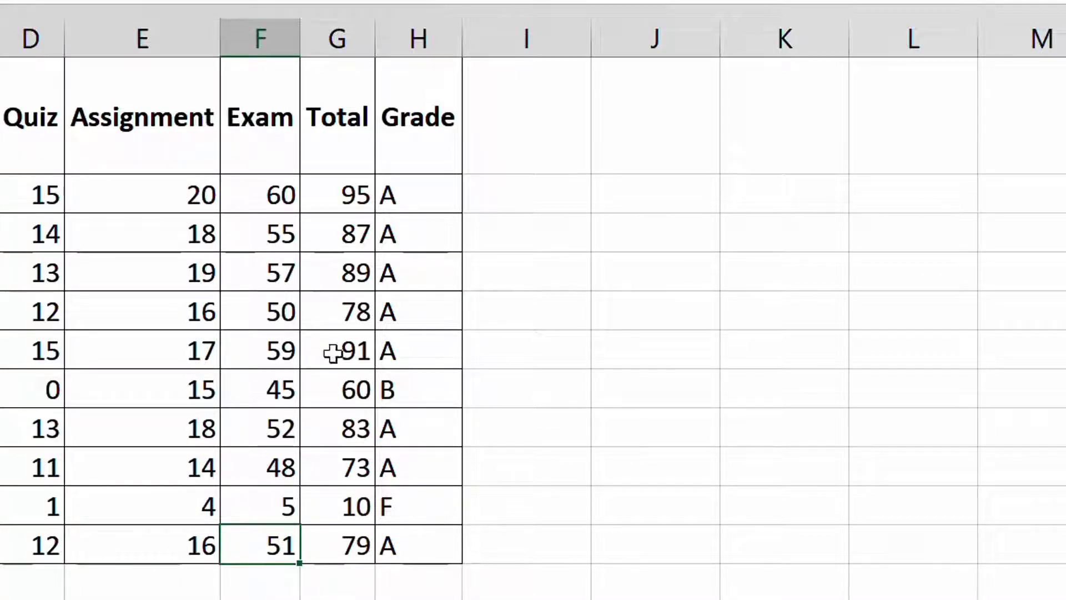
# Set student 4's assignment score in E5 to 0.
pyautogui.click(183, 197)
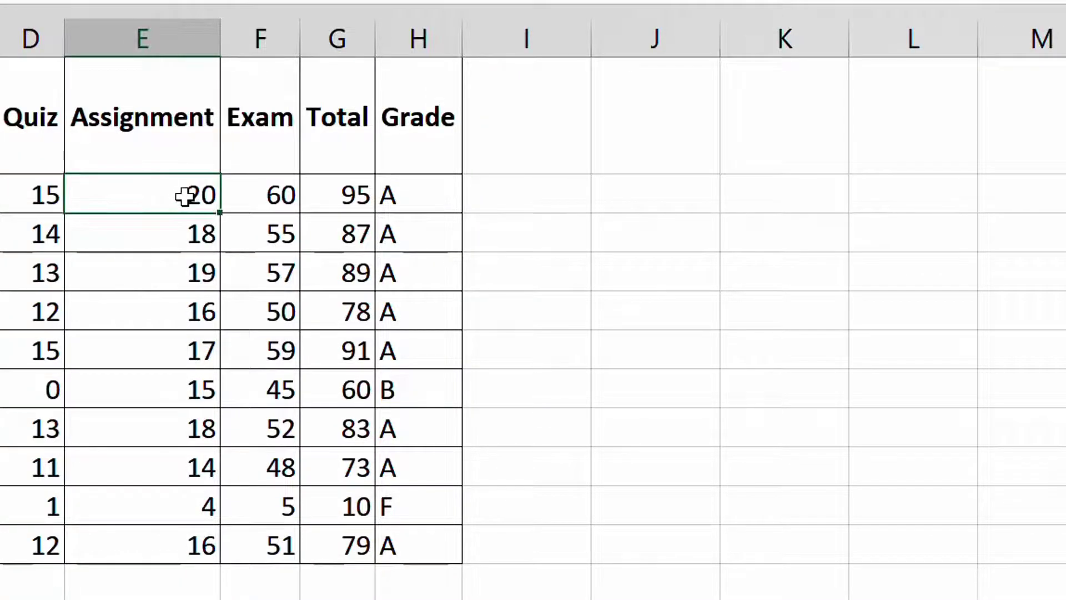
pyautogui.click(197, 315)
pyautogui.write('0')
pyautogui.press('Return')
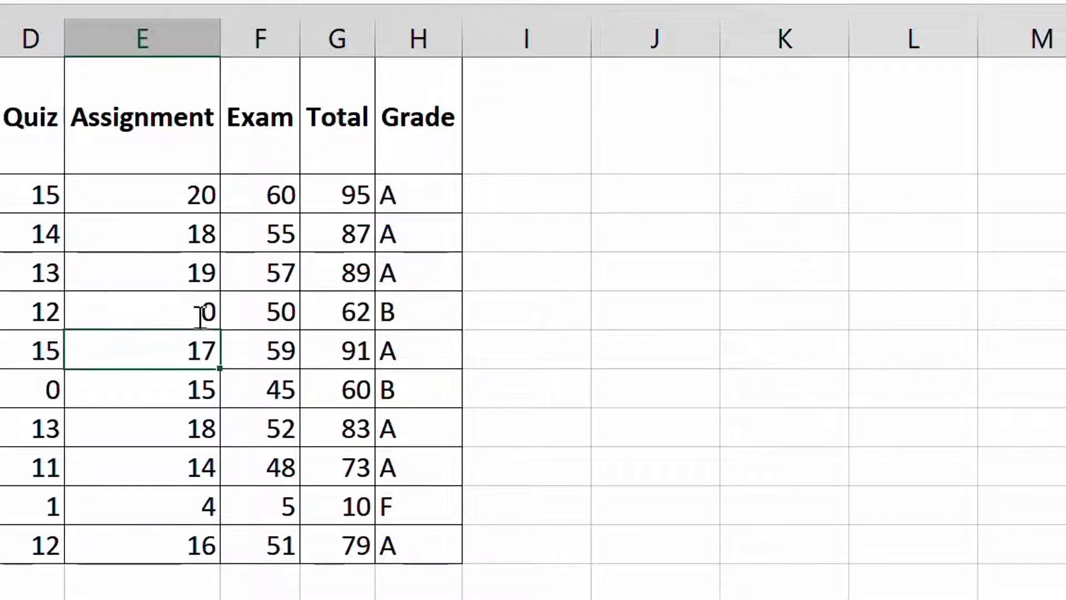
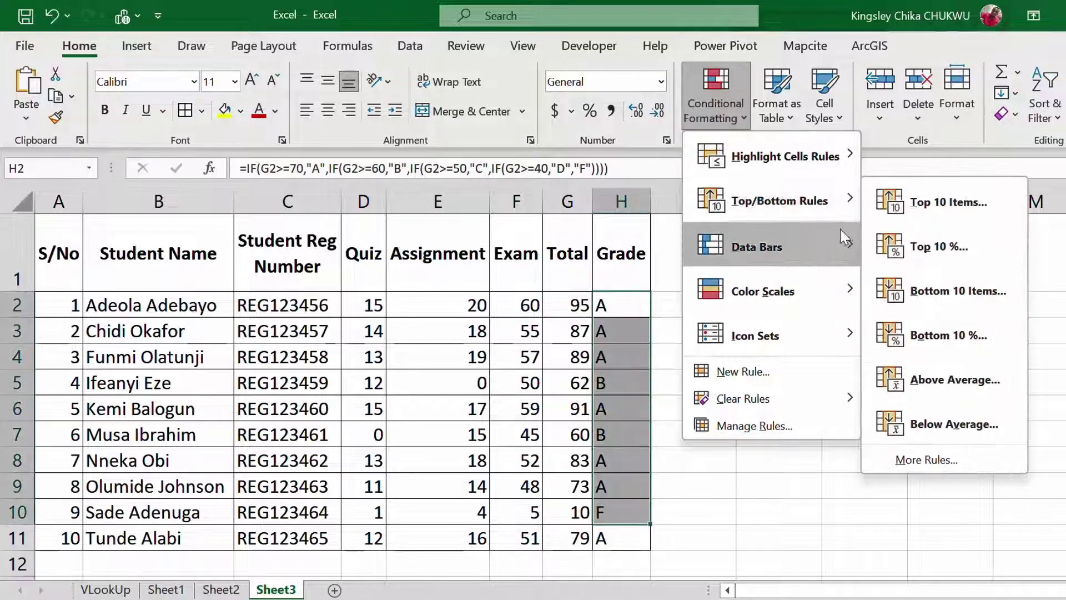
# Try to apply the first conditional formatting color scale to the grades in H2:H10.
pyautogui.moveTo(844, 245)
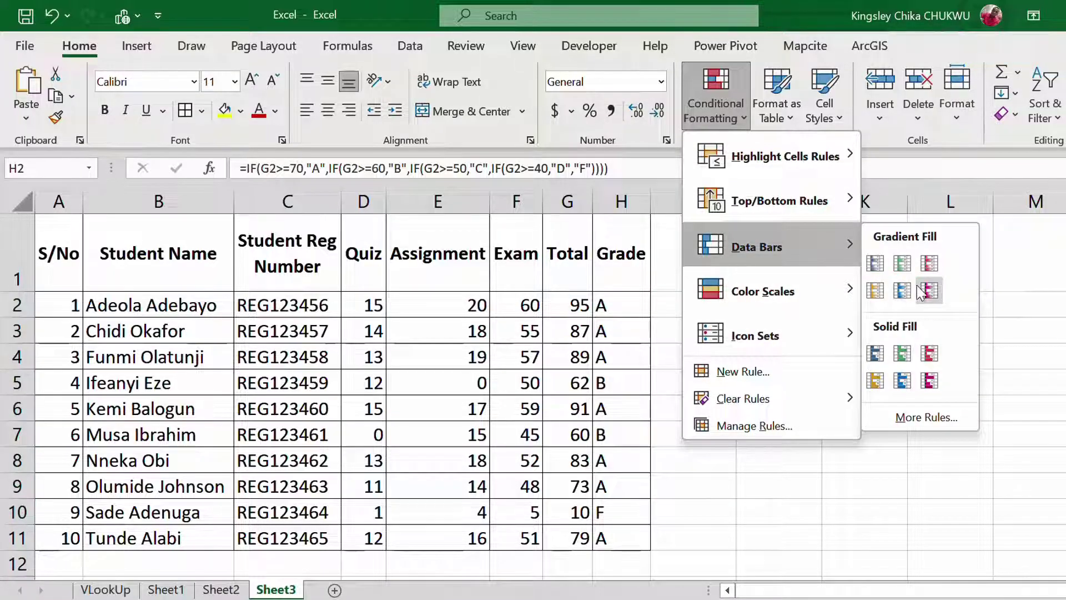
pyautogui.moveTo(854, 161)
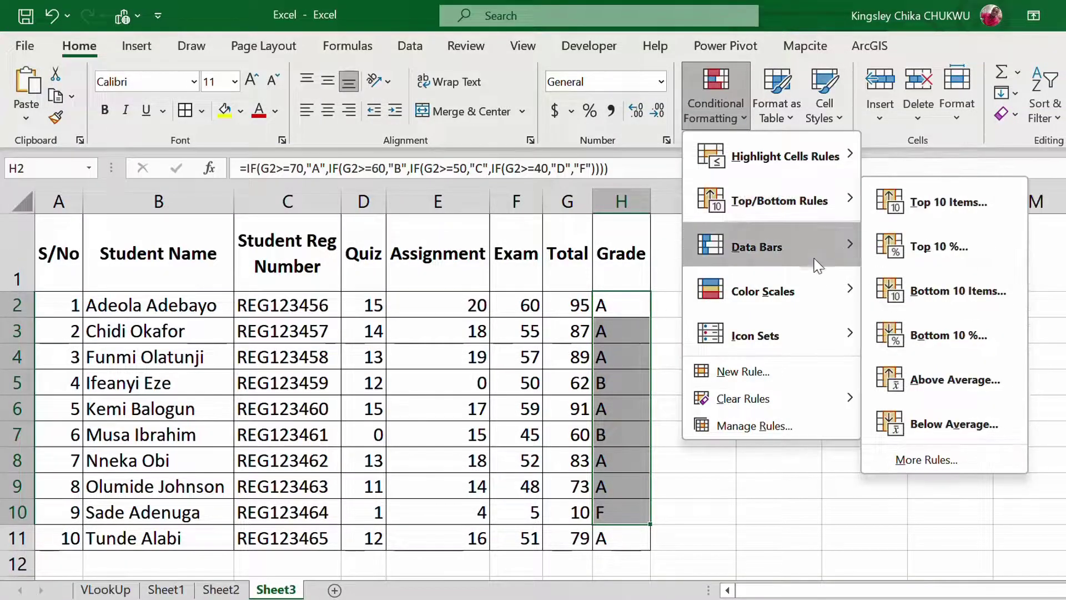
pyautogui.moveTo(832, 285)
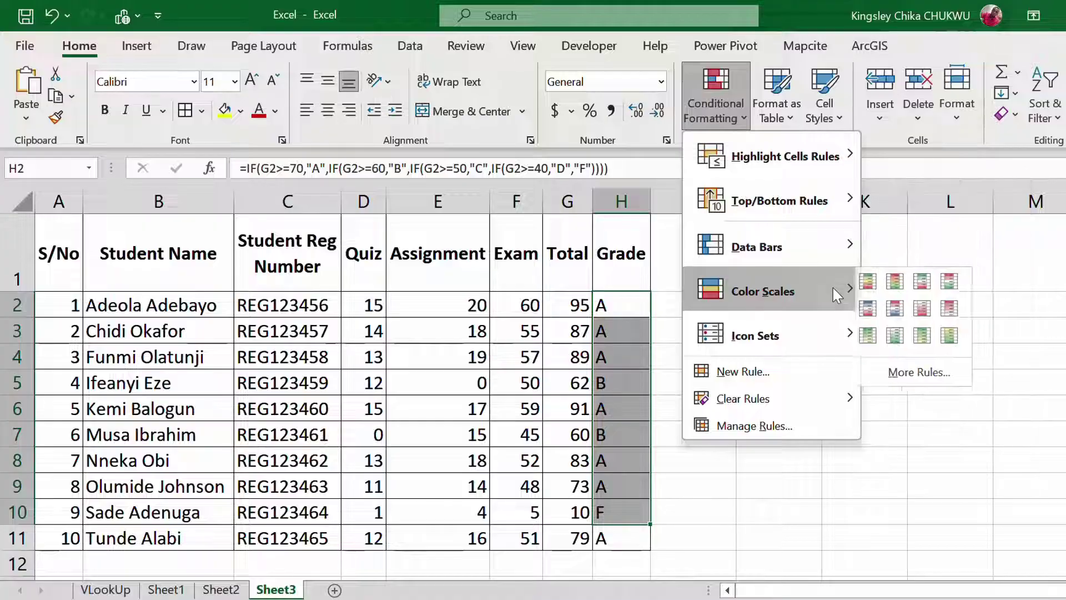
pyautogui.click(878, 279)
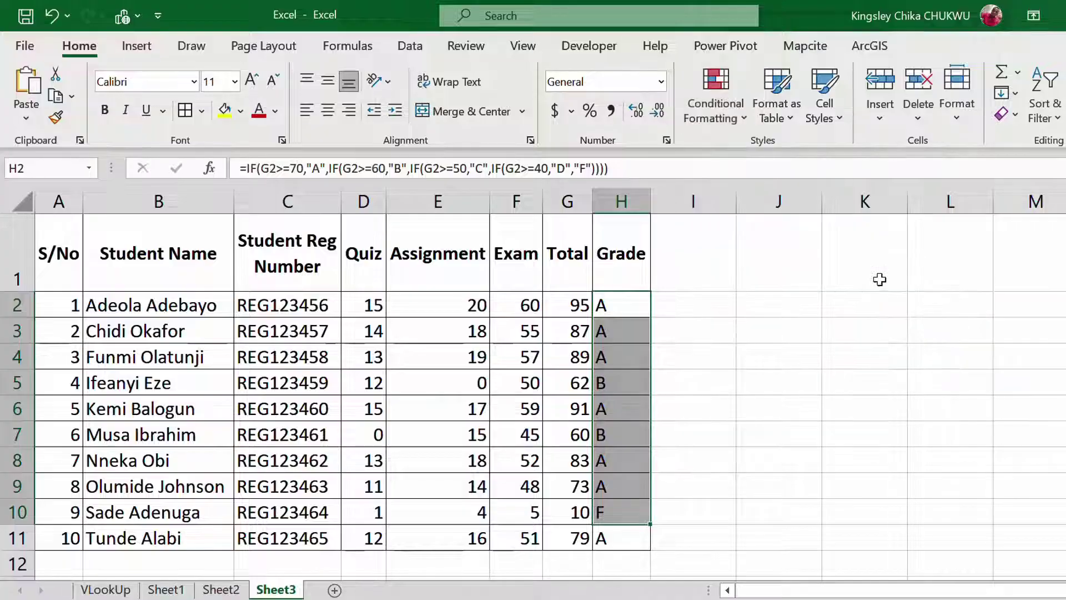
# Try to apply a conditional formatting color scale to the single grade cell H2.
pyautogui.click(627, 304)
pyautogui.click(716, 107)
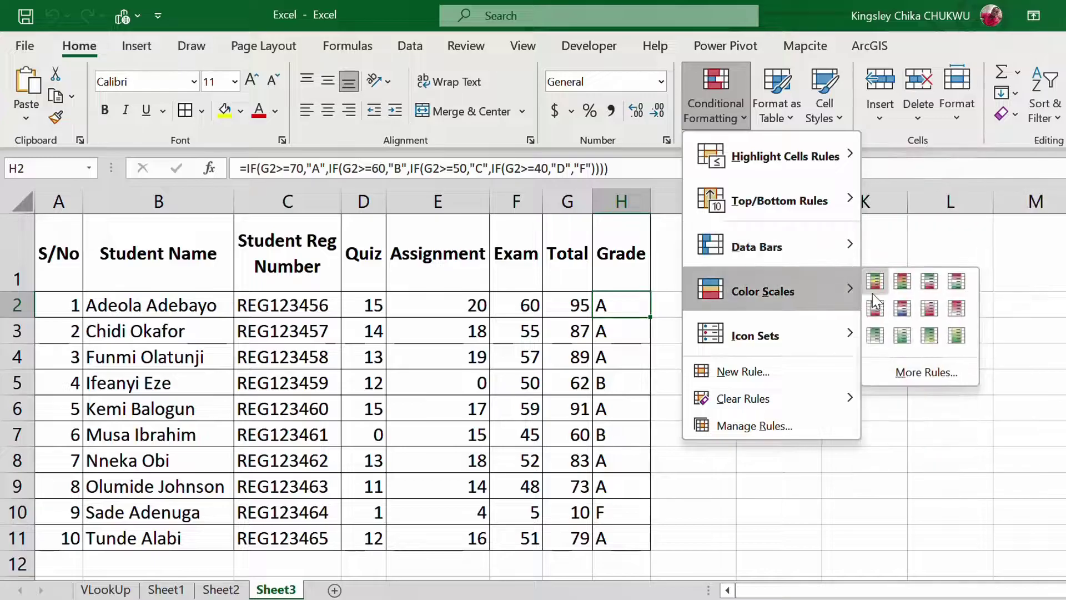
pyautogui.click(876, 296)
pyautogui.scroll(-4, 638, 282)
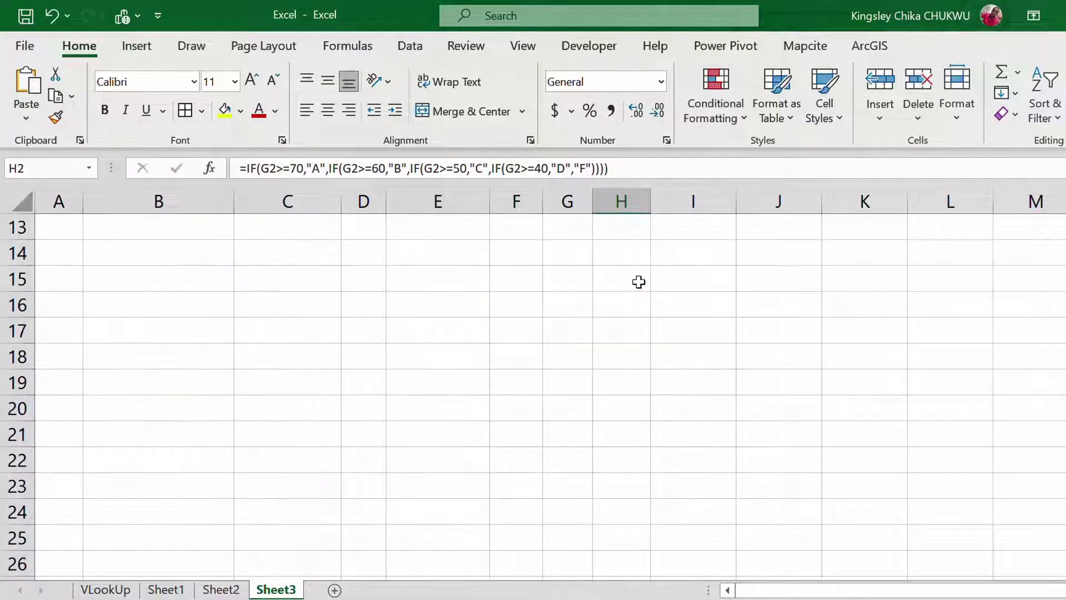
pyautogui.scroll(4, 633, 273)
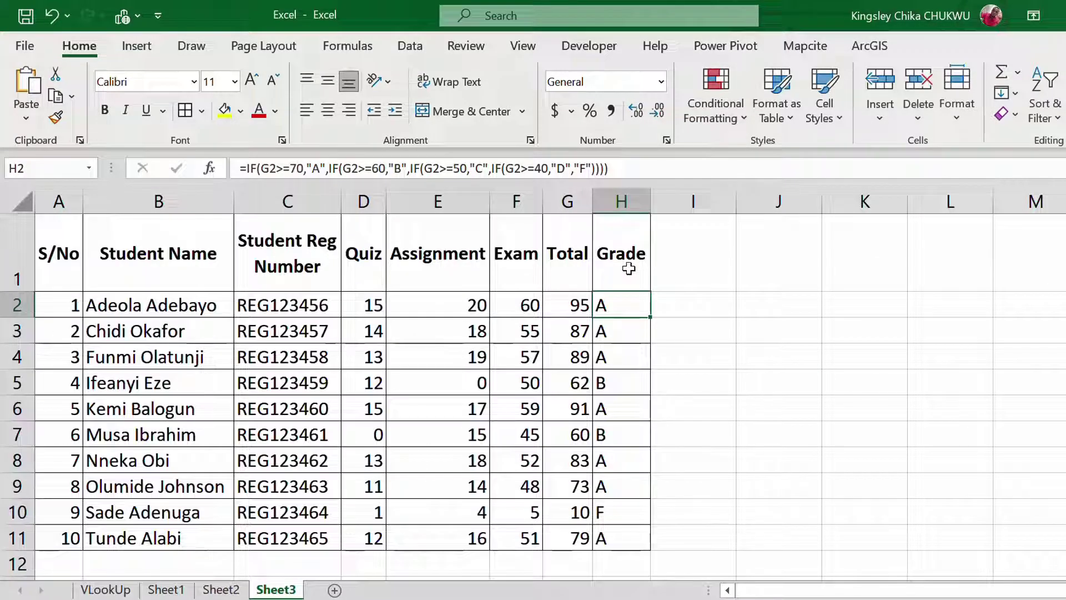
# Apply the first green-to-red conditional formatting color scale to the total in G2 and auto-fill it down to G11.
pyautogui.click(564, 309)
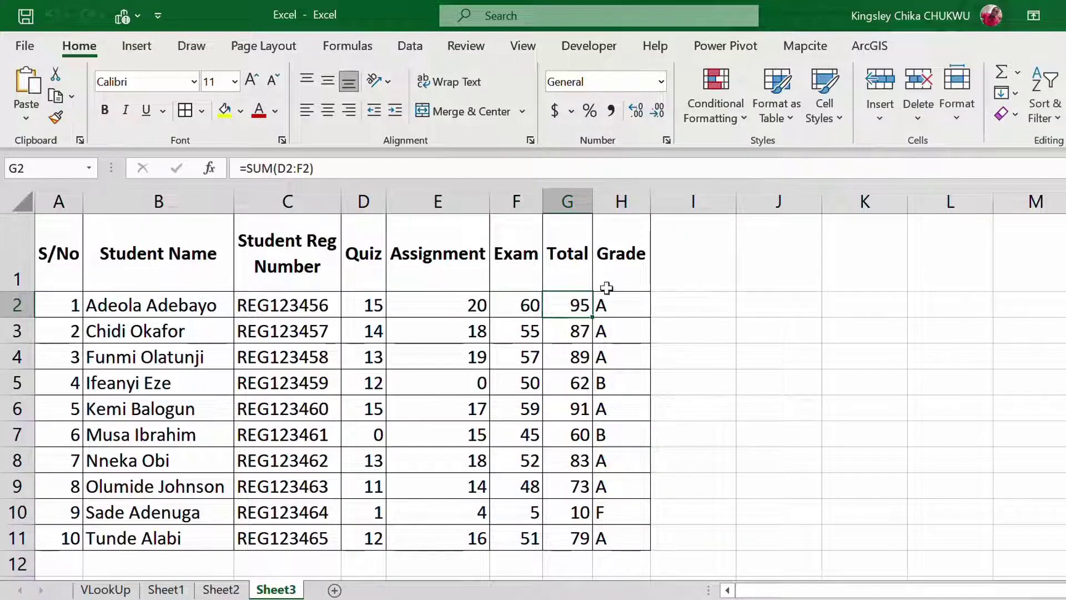
pyautogui.click(716, 108)
pyautogui.moveTo(810, 161)
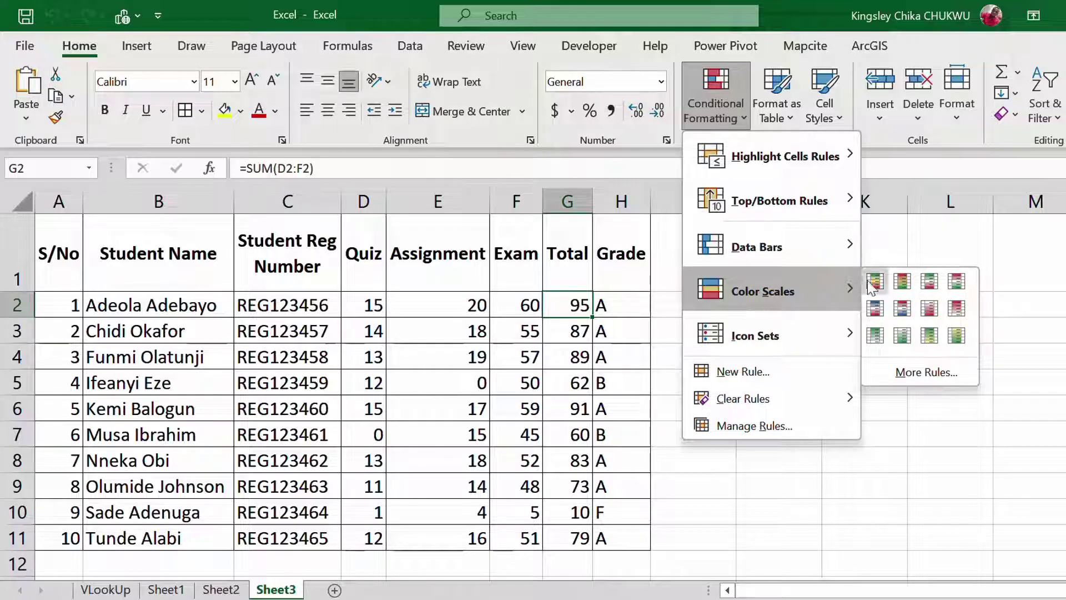
pyautogui.click(876, 281)
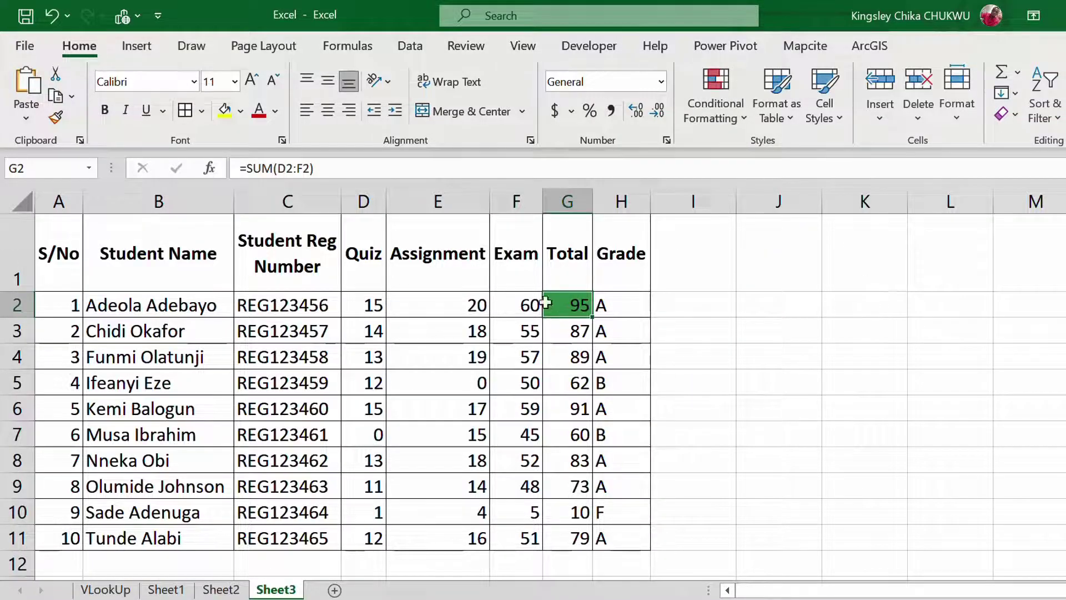
pyautogui.doubleClick(593, 315)
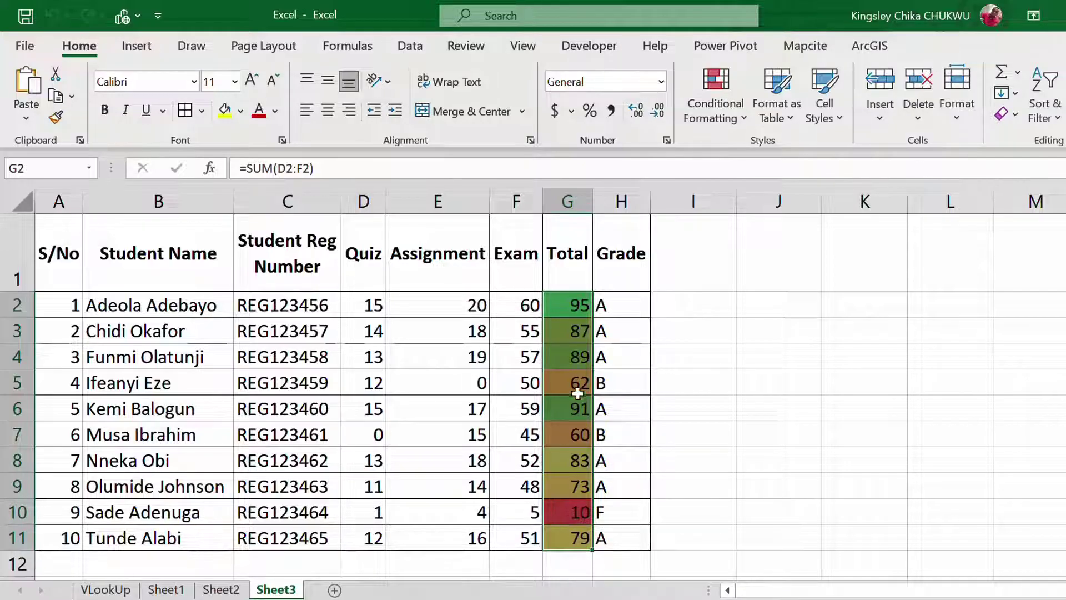
pyautogui.press('Down')
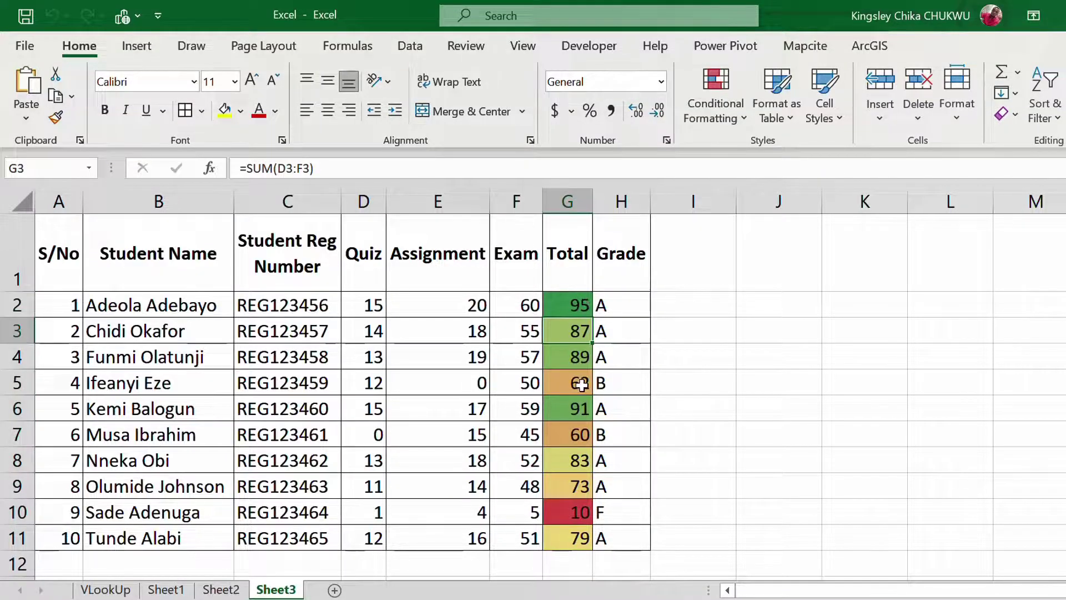
pyautogui.write('z')
pyautogui.click(690, 436)
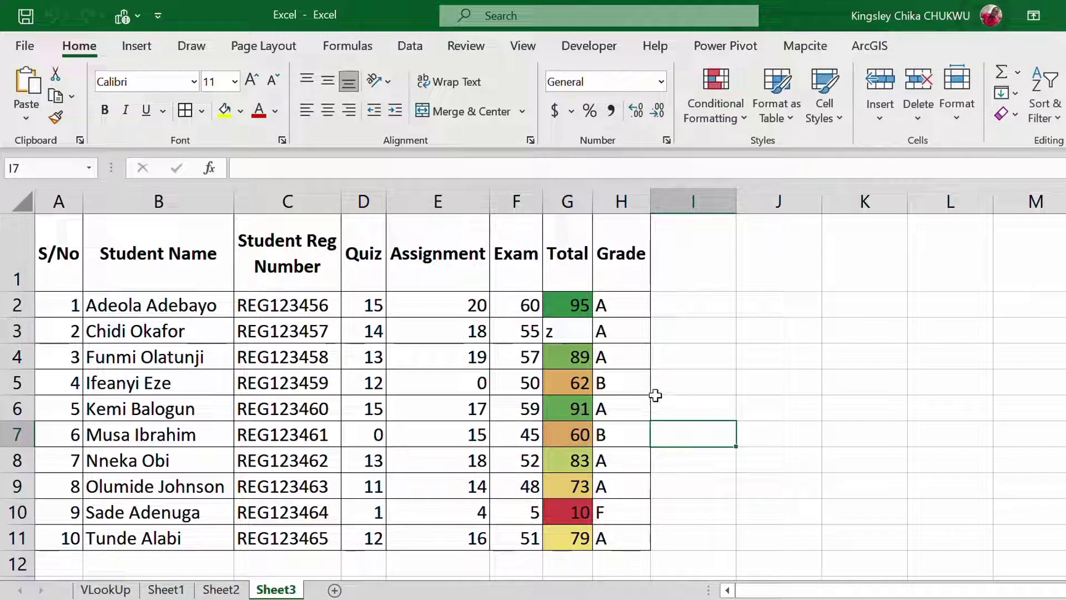
pyautogui.click(571, 473)
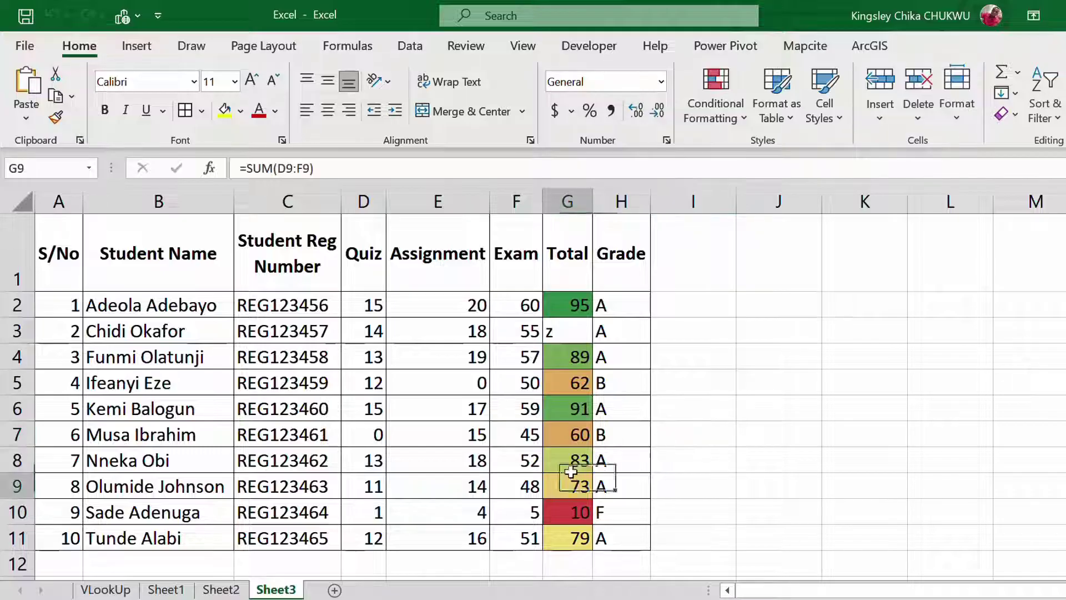
pyautogui.click(555, 332)
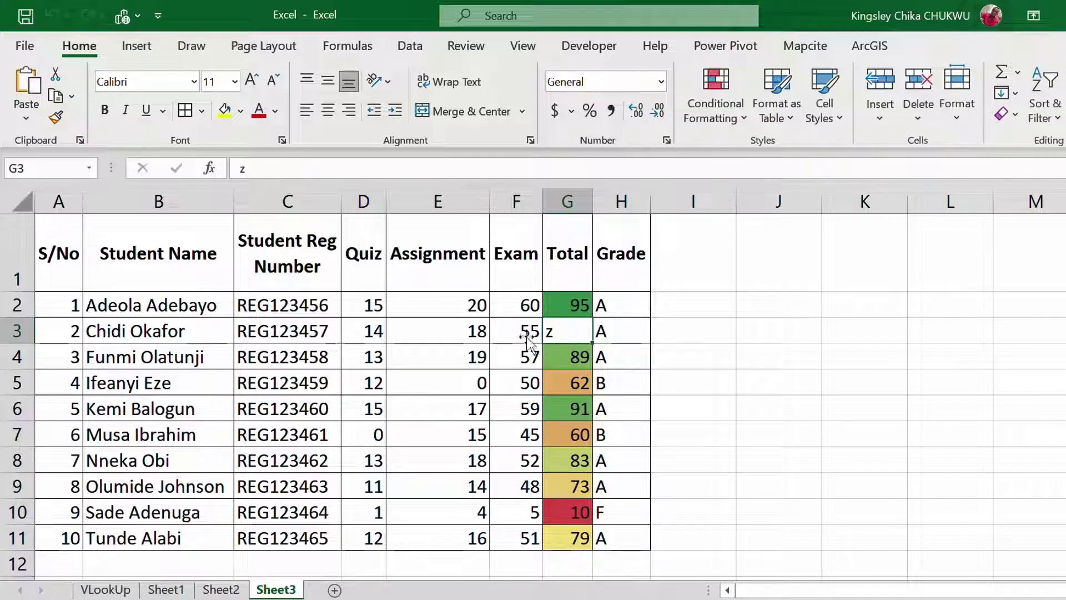
# Restore the total formula and color scale in G3 by filling it down from G2.
pyautogui.click(569, 304)
pyautogui.moveTo(591, 315); pyautogui.dragTo(591, 337)
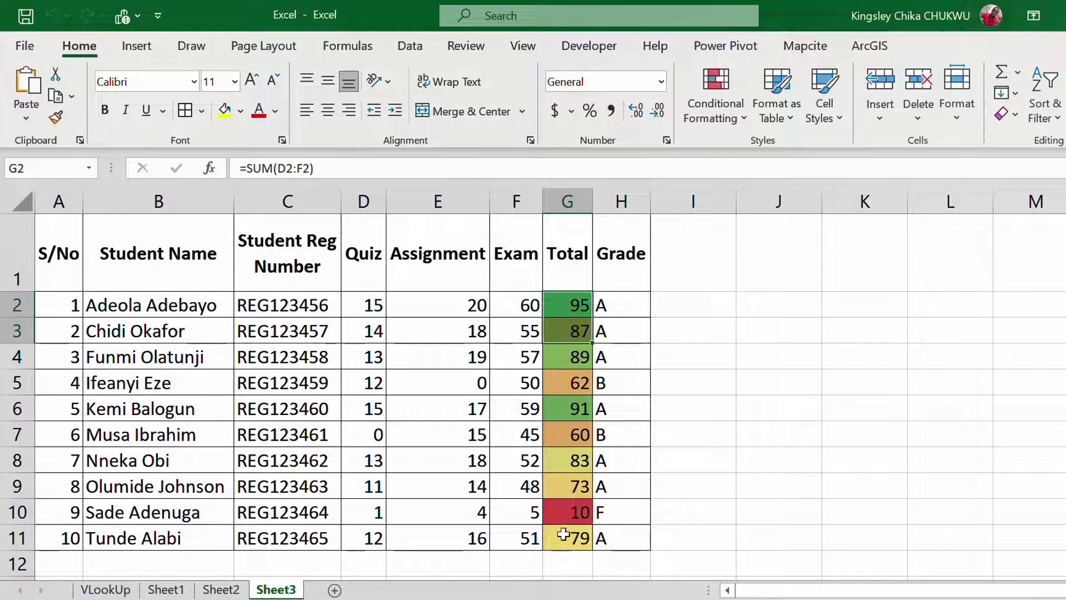
pyautogui.click(686, 315)
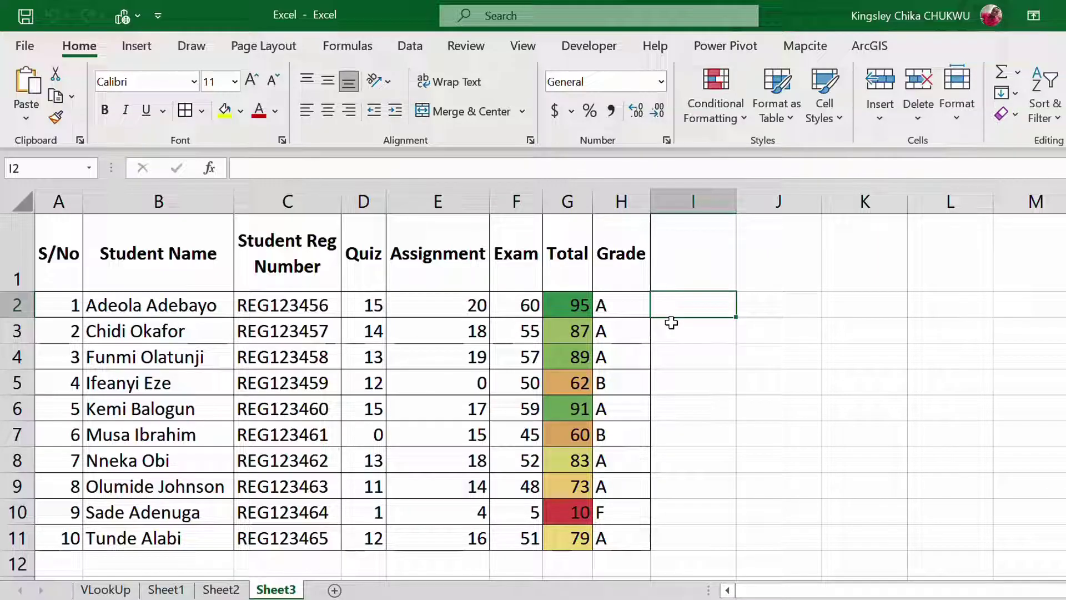
# Start an IF formula in I2 with the condition G2>=50.
pyautogui.click(563, 308)
pyautogui.click(666, 308)
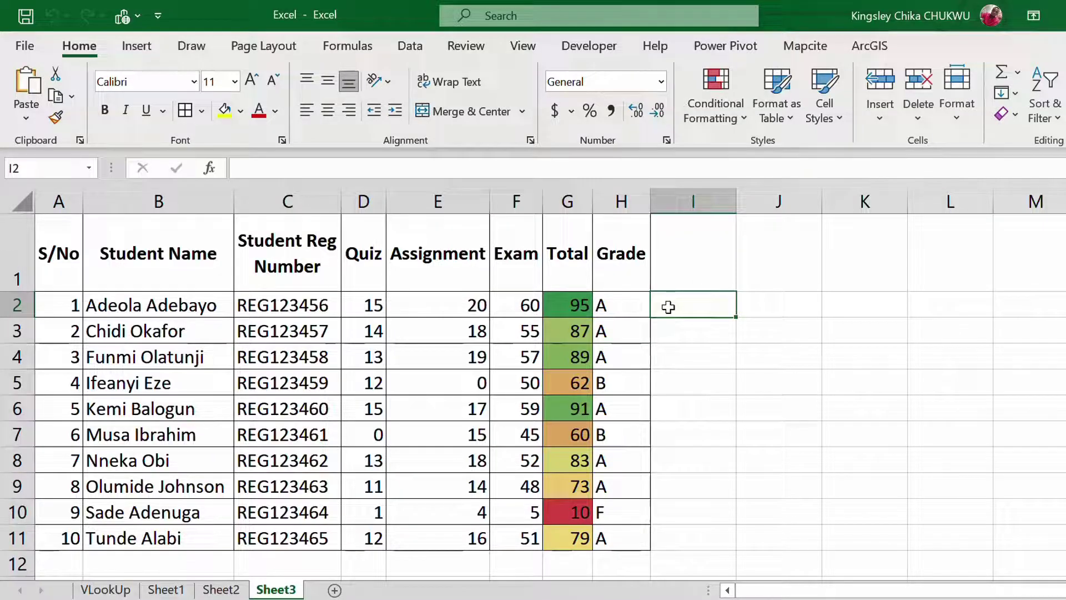
pyautogui.write('=')
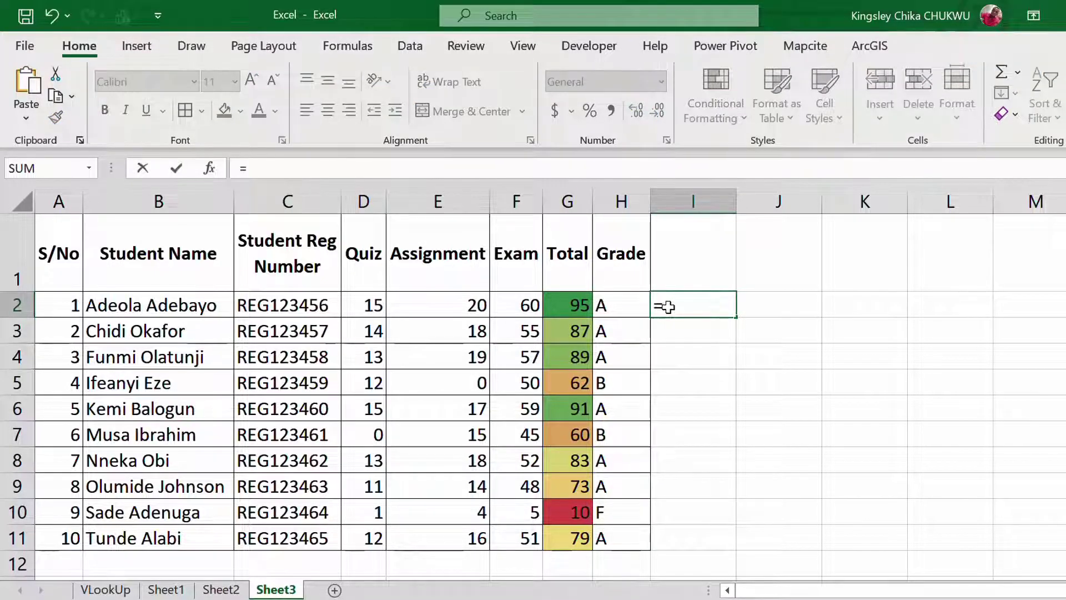
pyautogui.write('if')
pyautogui.click(573, 302)
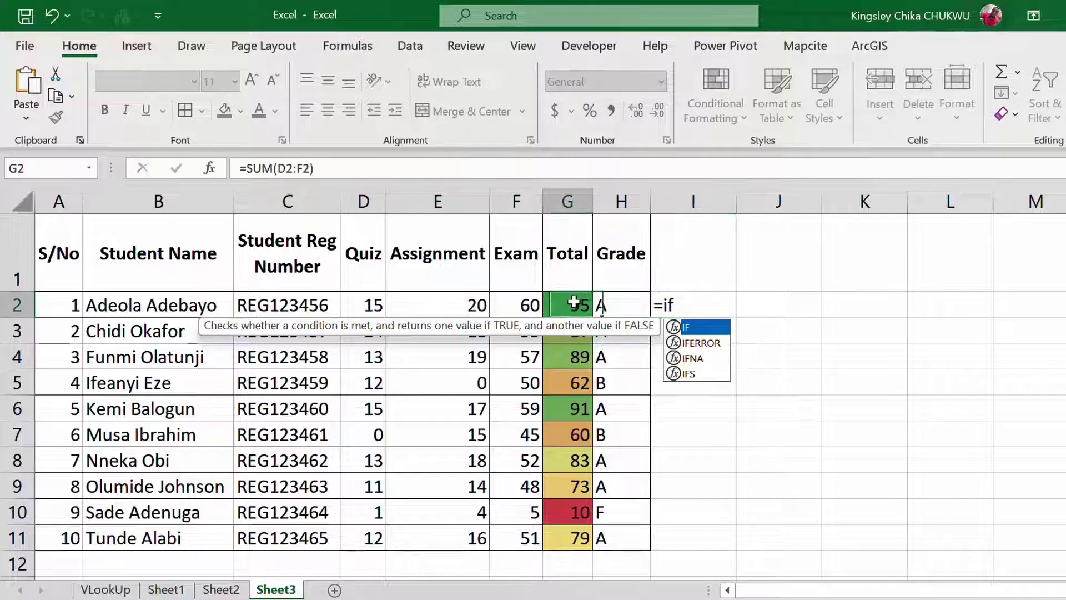
pyautogui.doubleClick(673, 305)
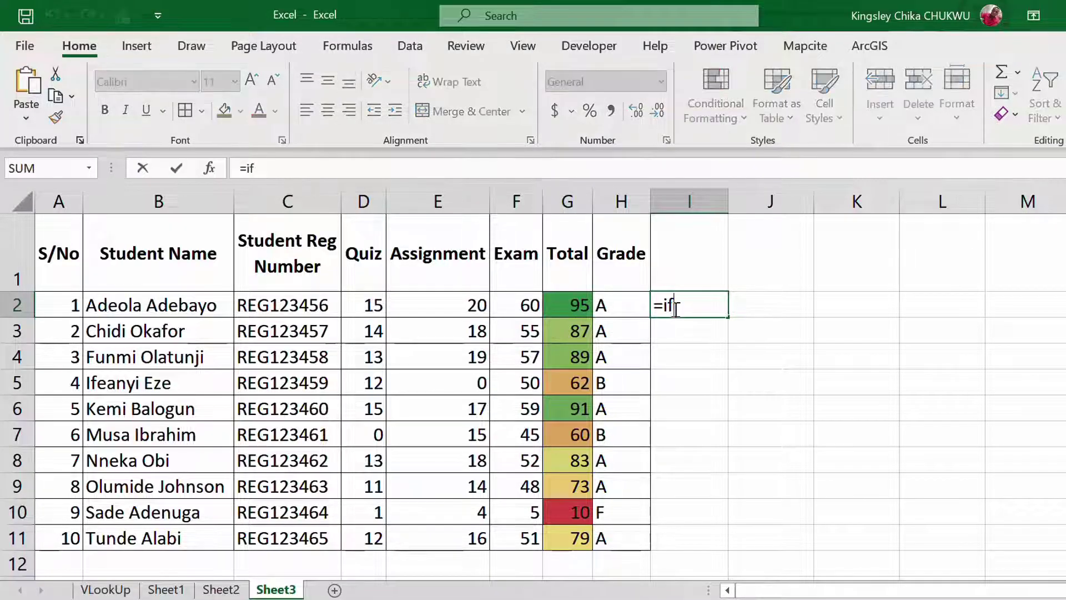
pyautogui.write('(')
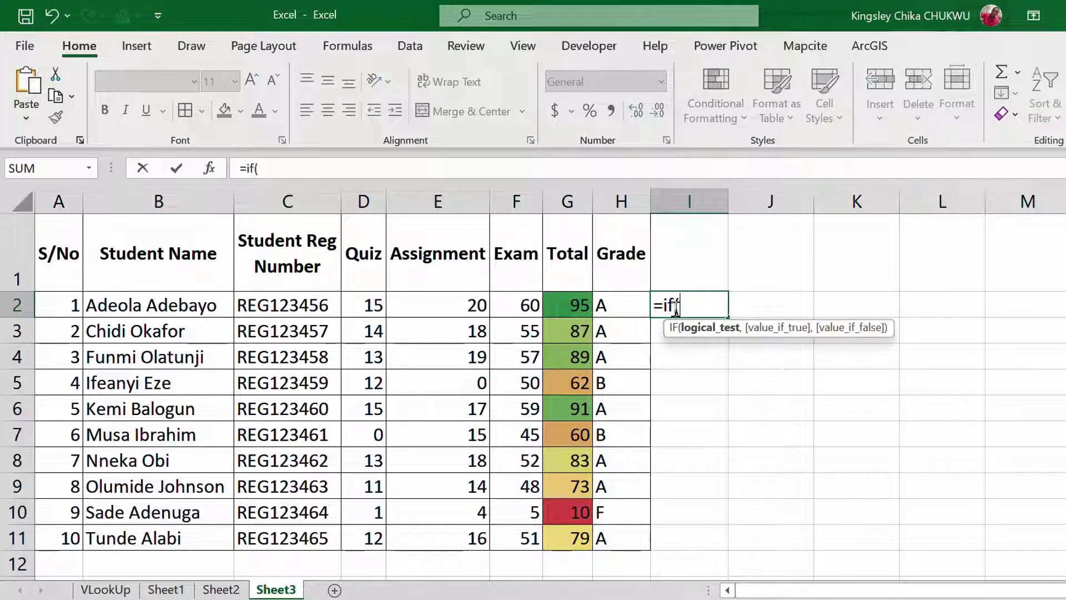
pyautogui.click(573, 309)
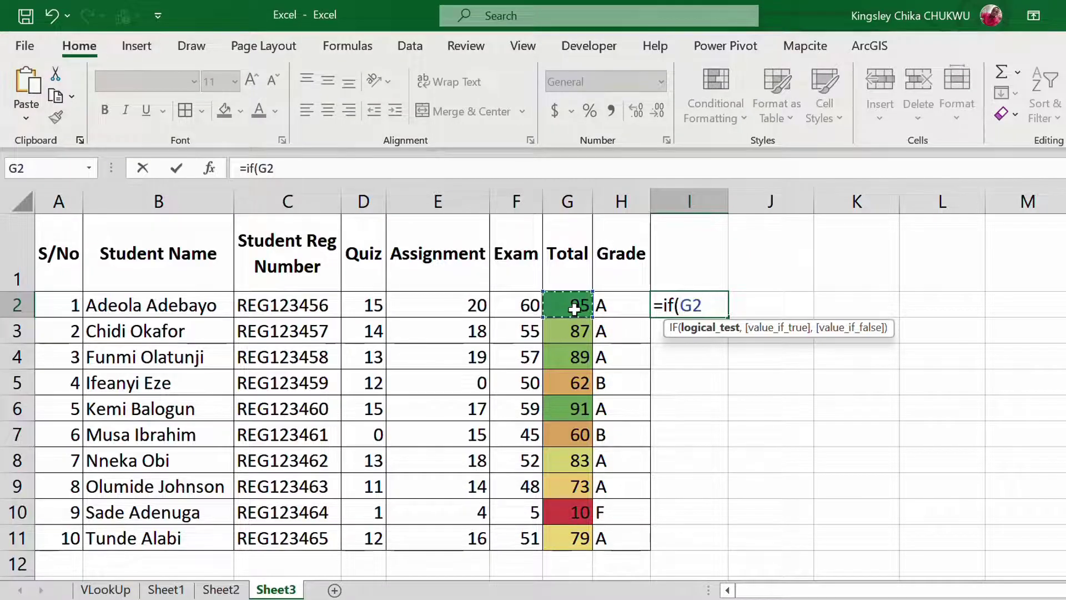
pyautogui.write('>=50')
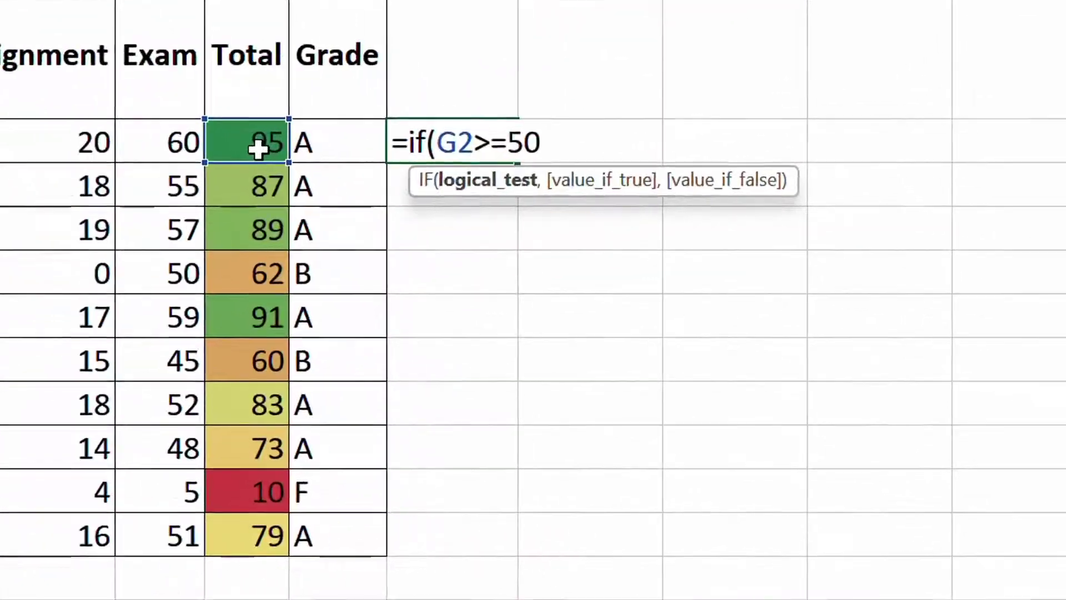
# Complete the I2 formula to return "Pass" when true and "Fail" otherwise, and fill it down to I11.
pyautogui.write(',')
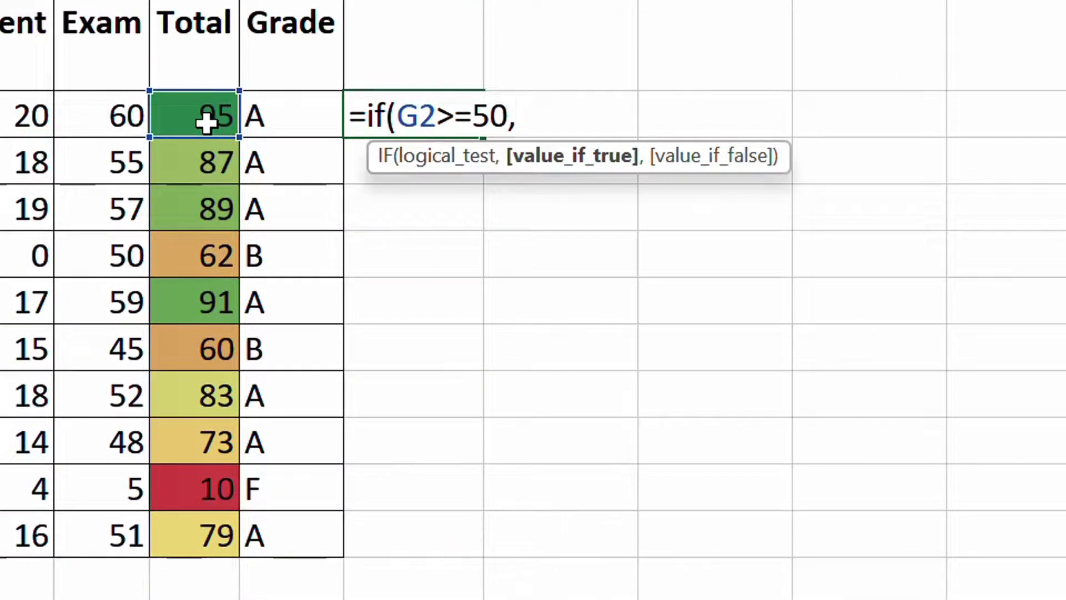
pyautogui.write('"Pass')
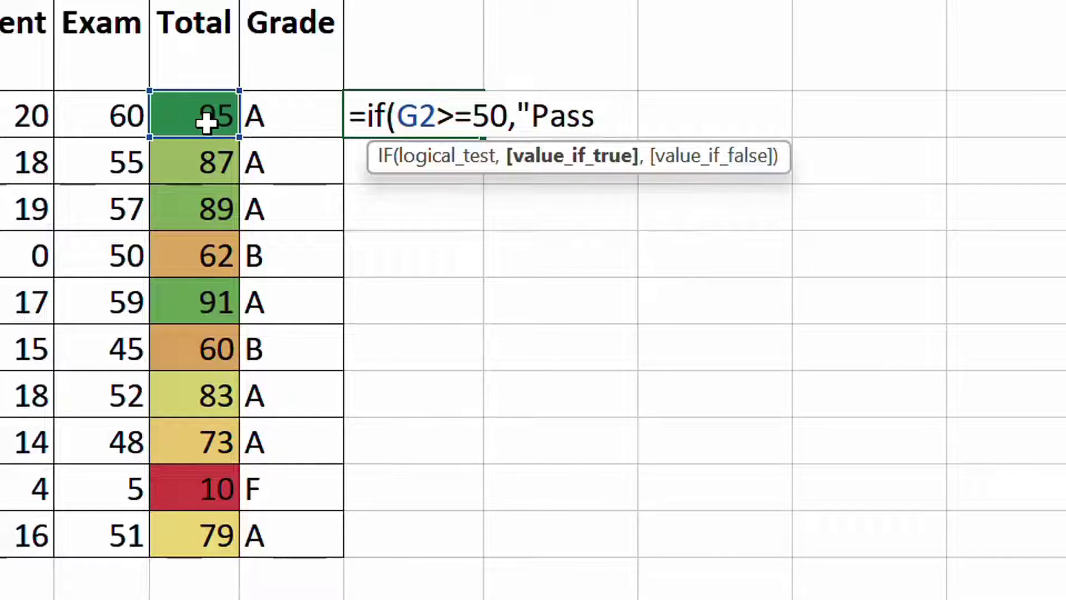
pyautogui.write('",')
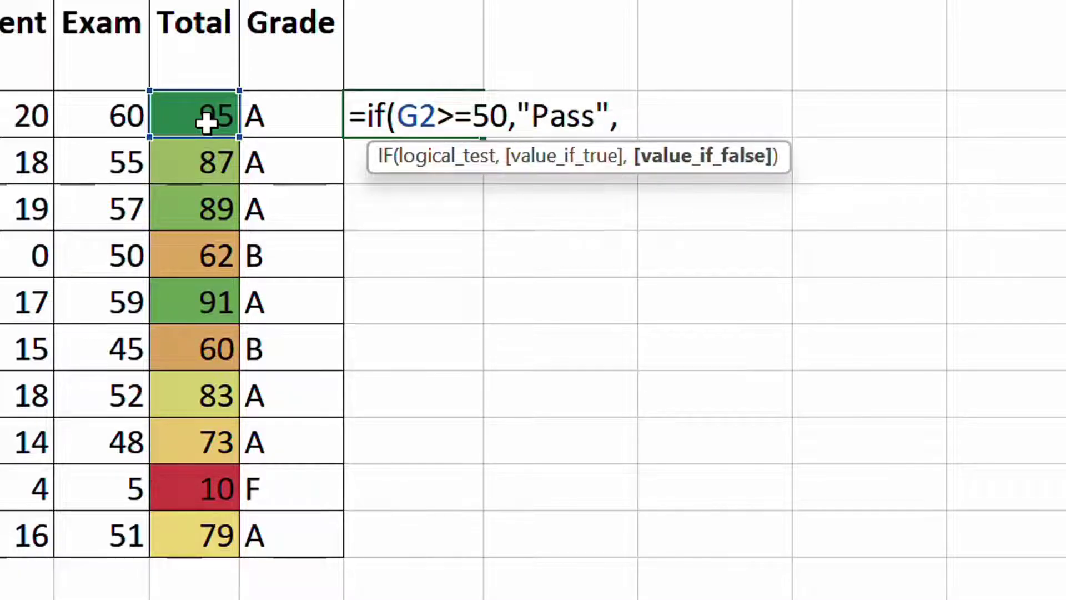
pyautogui.write('"Fai')
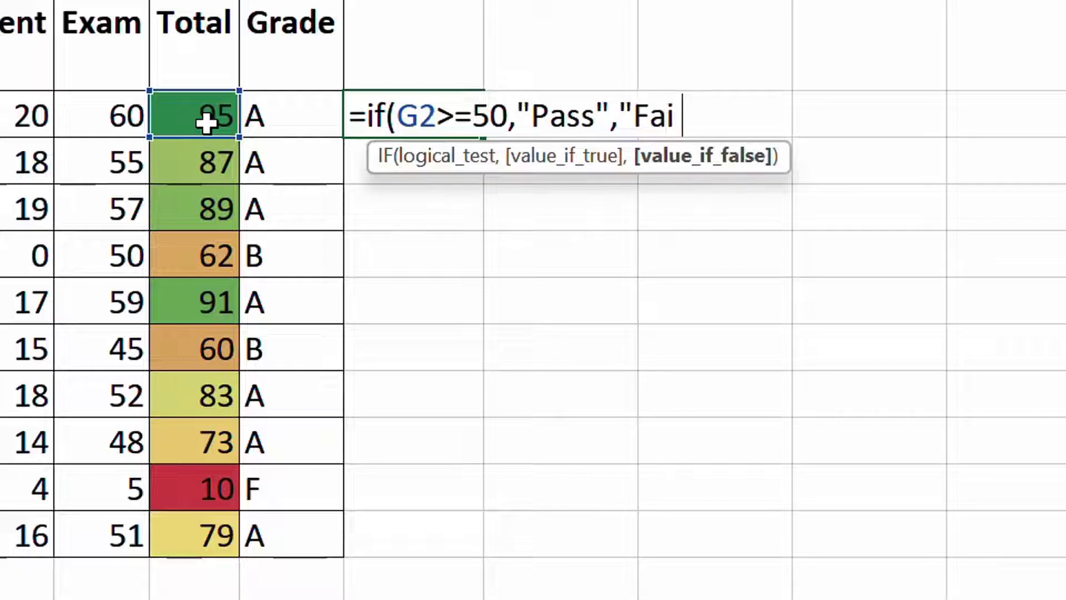
pyautogui.write('l")')
pyautogui.press('Return')
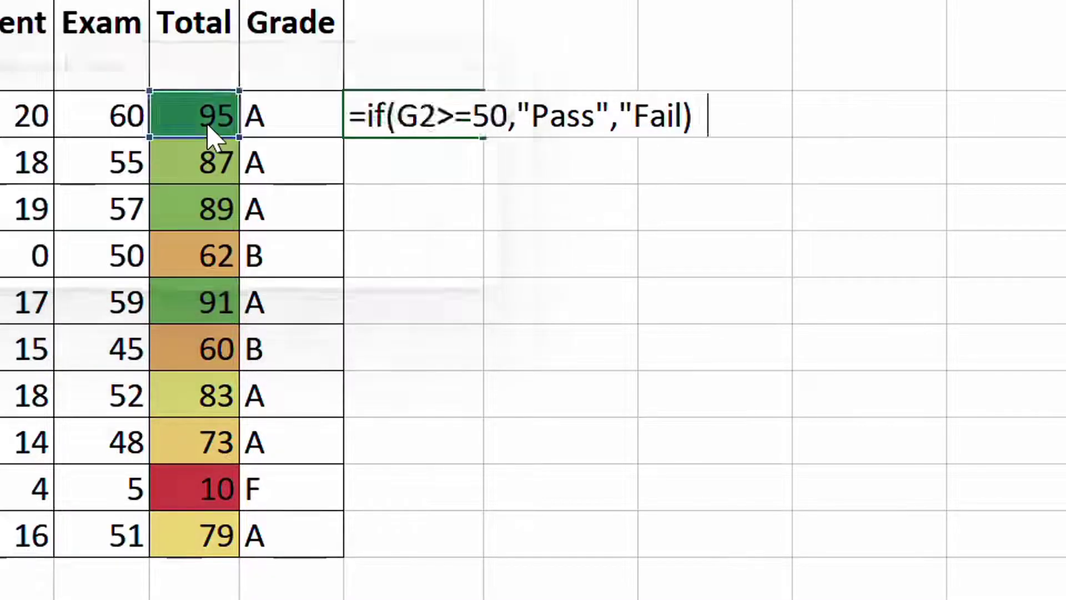
pyautogui.click(384, 114)
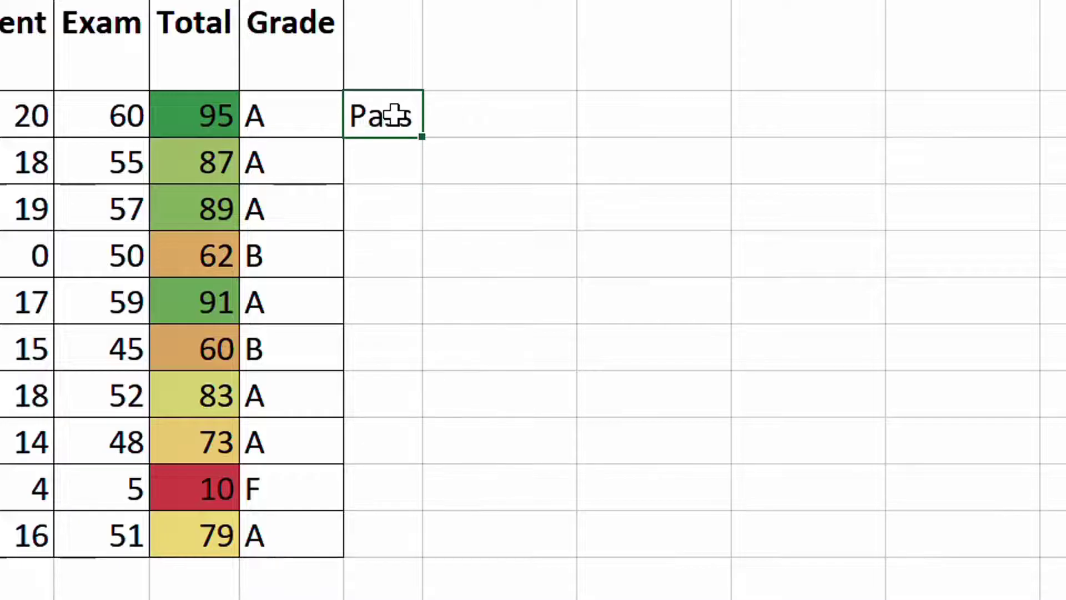
pyautogui.doubleClick(421, 139)
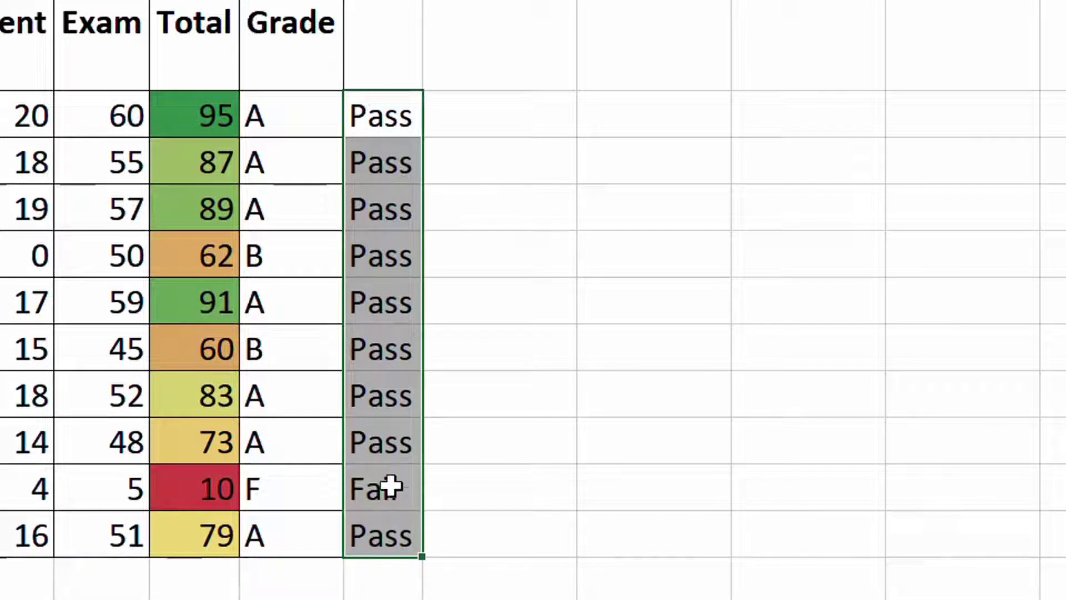
# Try to apply a Greater Than highlight rule to the pass status cells I2:I11, using $I$2:$I$11 as the comparison value.
pyautogui.click(393, 117)
pyautogui.moveTo(393, 114); pyautogui.dragTo(376, 542)
pyautogui.hotkey('alt', 'h')
pyautogui.press('l')
pyautogui.press('h')
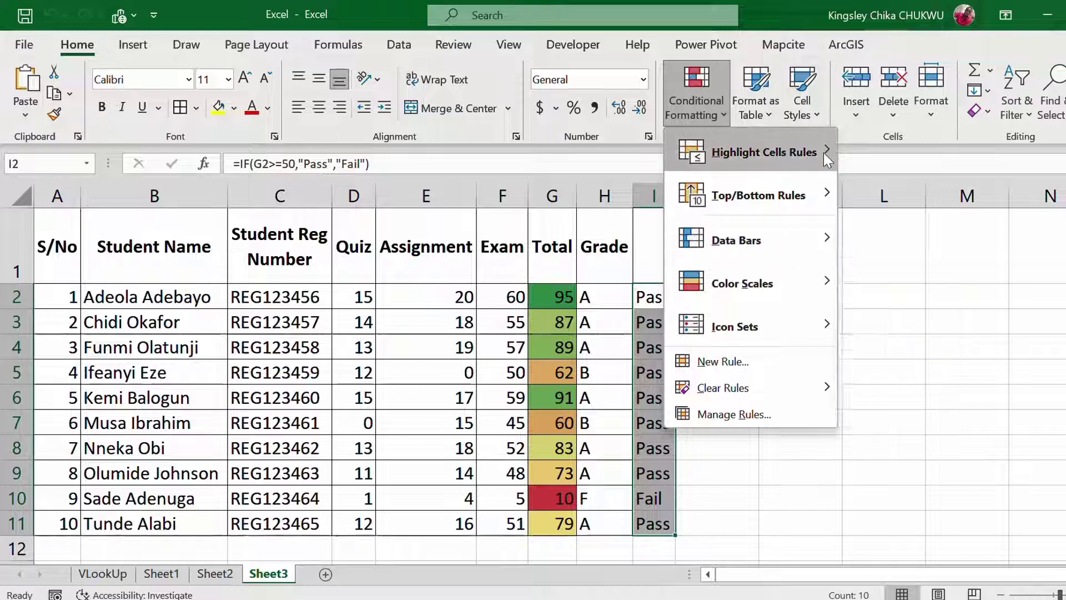
pyautogui.moveTo(828, 152)
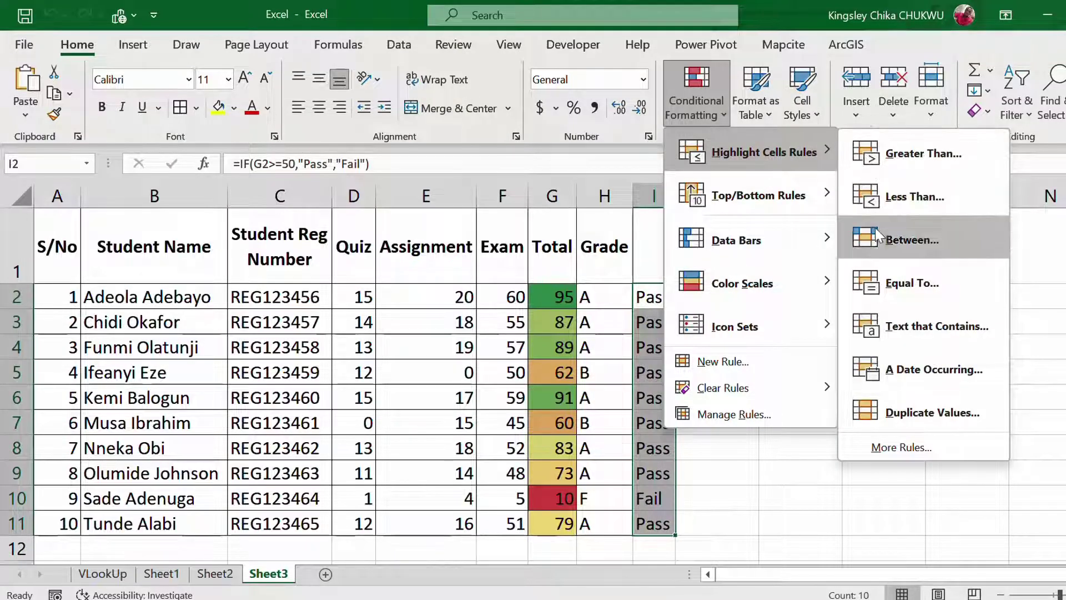
pyautogui.click(913, 151)
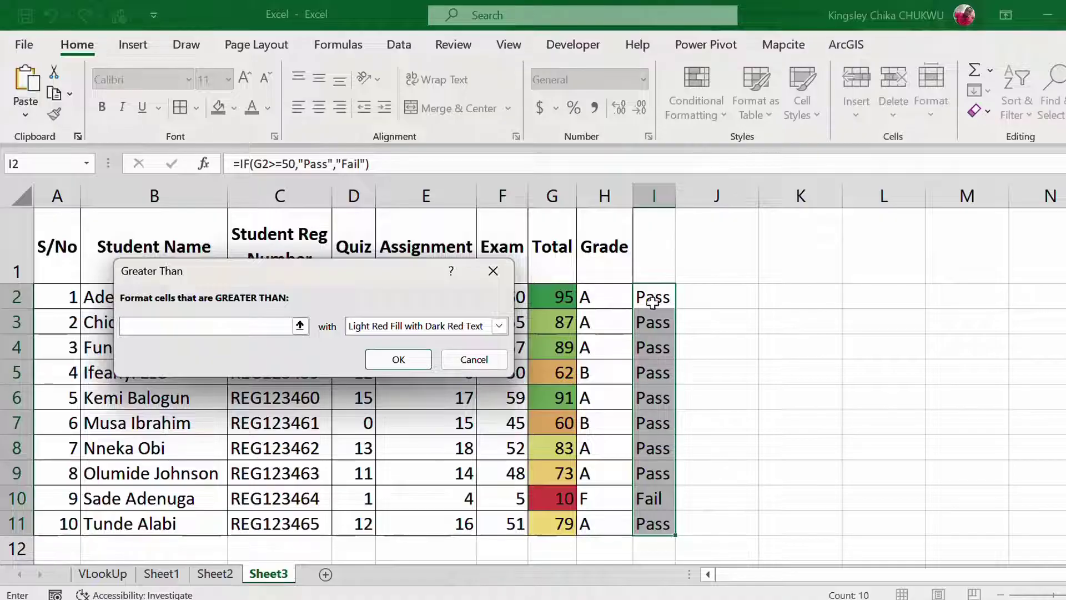
pyautogui.moveTo(652, 301); pyautogui.dragTo(666, 524)
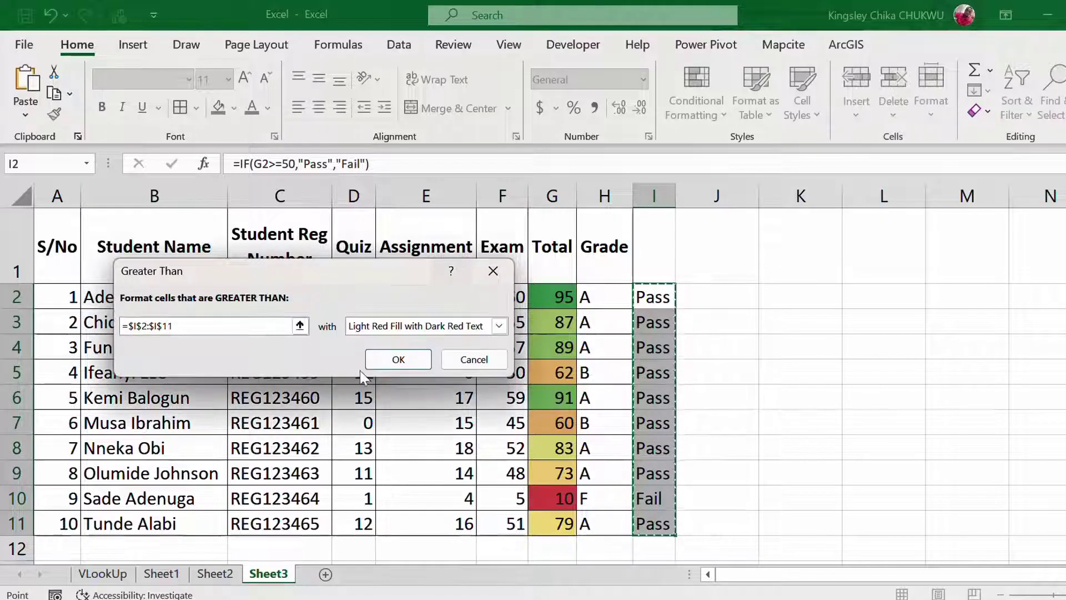
pyautogui.click(389, 361)
pyautogui.click(634, 365)
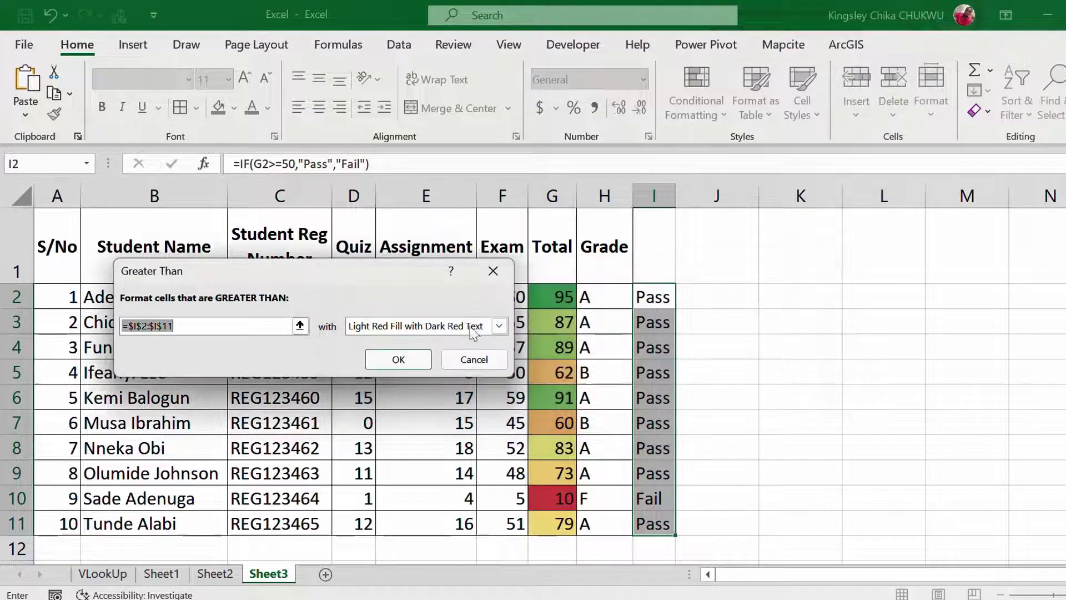
pyautogui.click(499, 277)
pyautogui.click(717, 405)
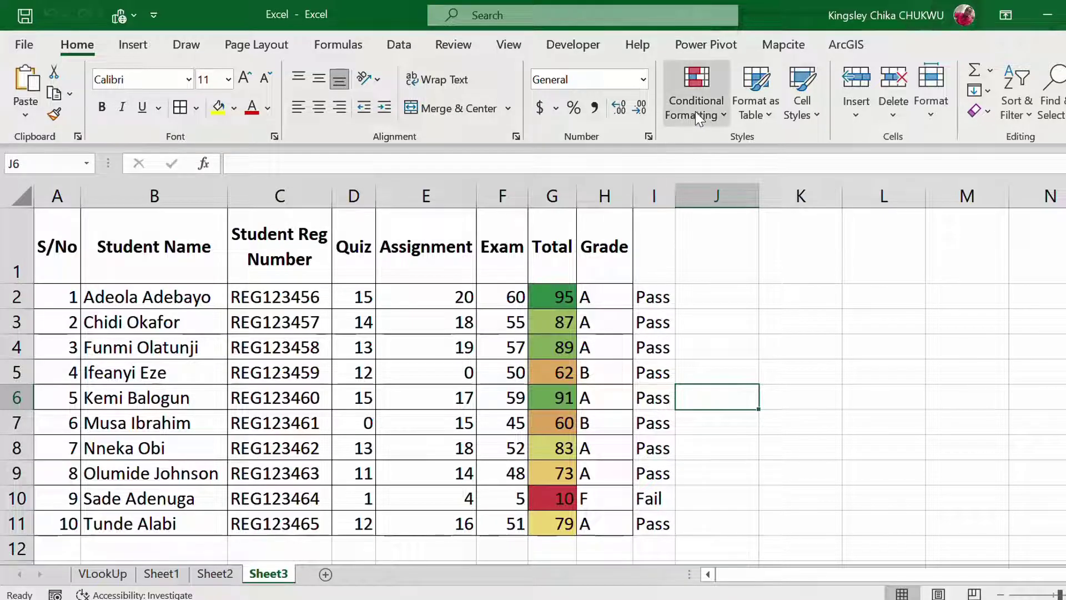
# Examine the total formula in G2 and the nested-IF grade formula in H2.
pyautogui.click(555, 307)
pyautogui.click(517, 296)
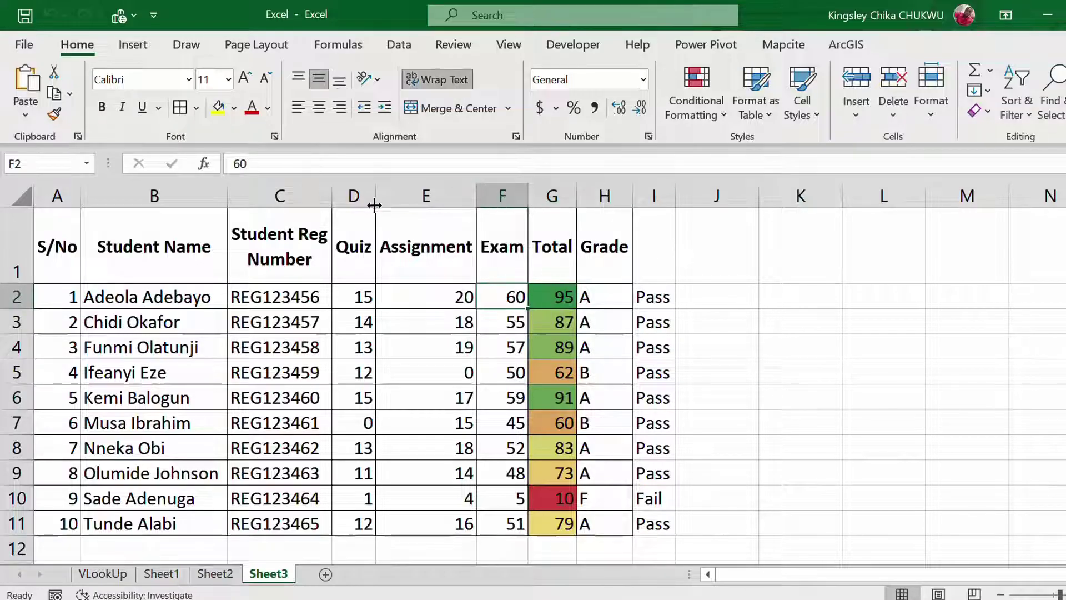
pyautogui.click(554, 298)
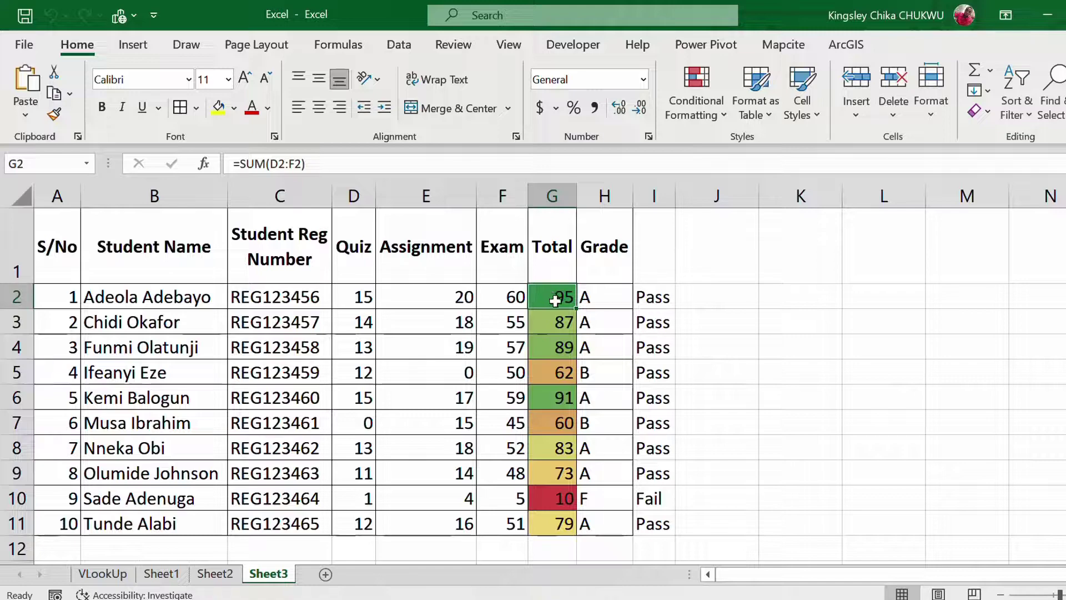
pyautogui.click(588, 298)
pyautogui.moveTo(675, 164); pyautogui.dragTo(175, 142)
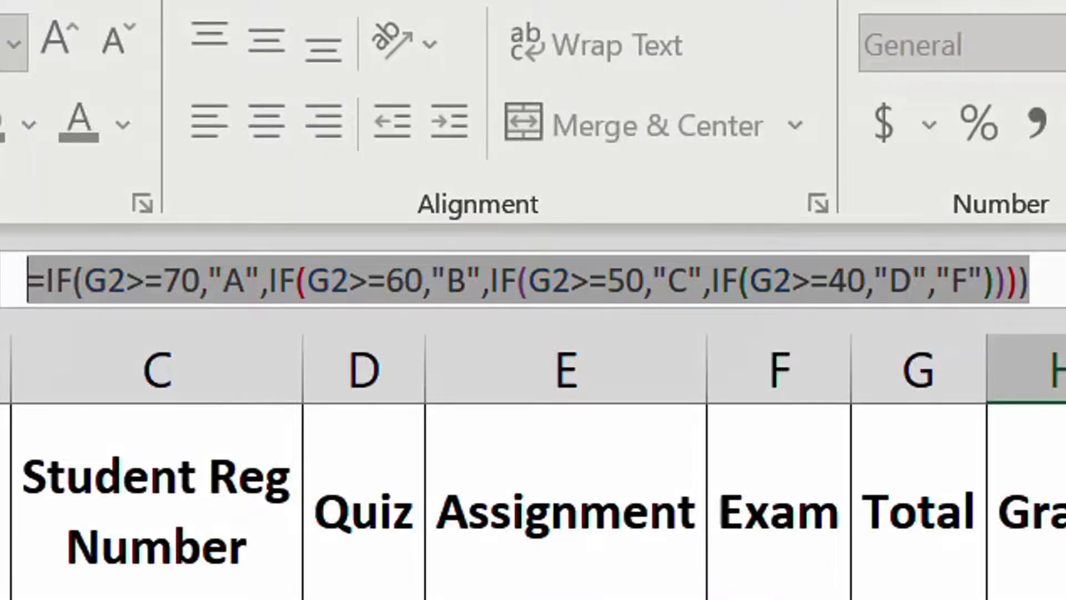
pyautogui.write('=')
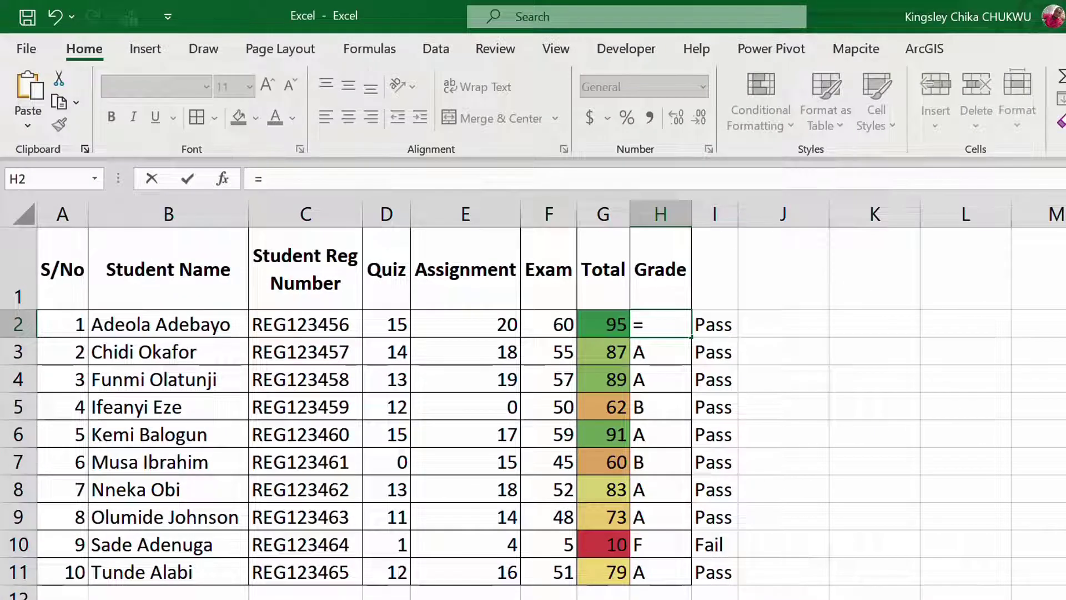
pyautogui.click(836, 403)
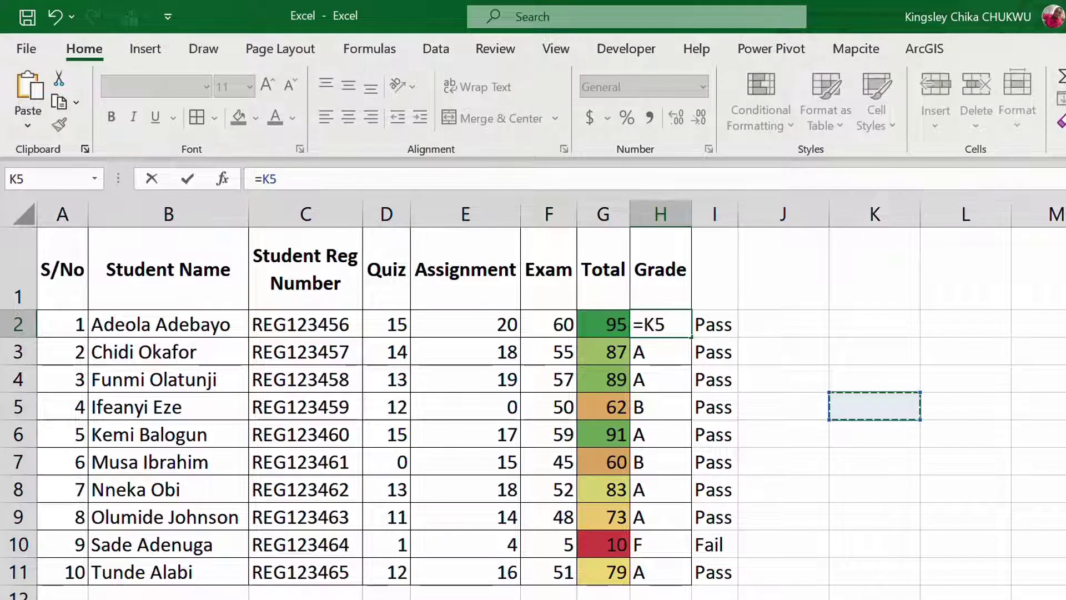
pyautogui.press('Escape')
# Open the current worksheet's name for editing.
pyautogui.rightClick(299, 597)
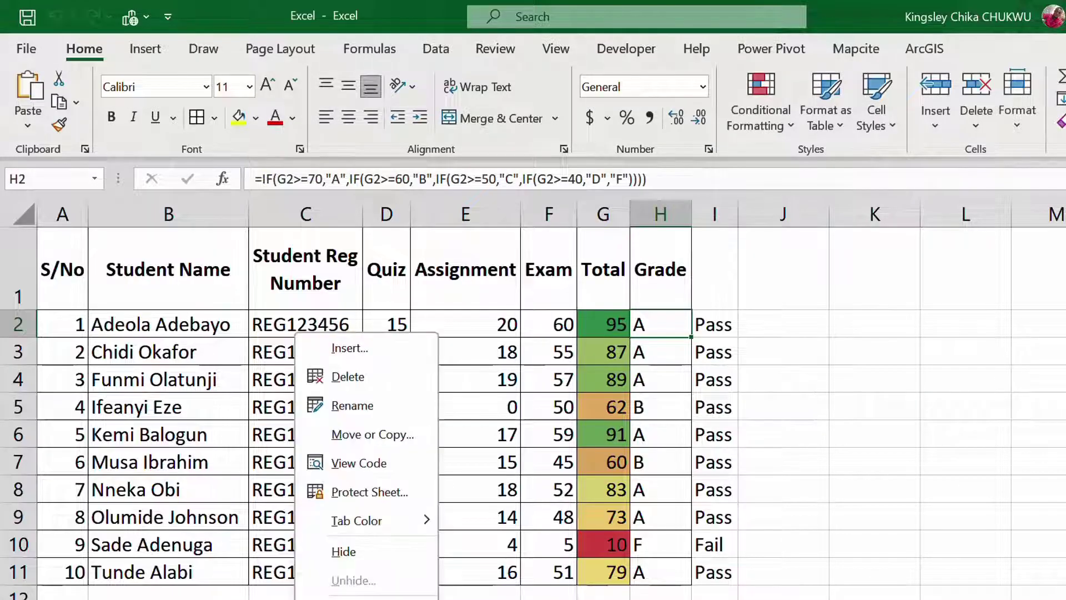
pyautogui.click(353, 406)
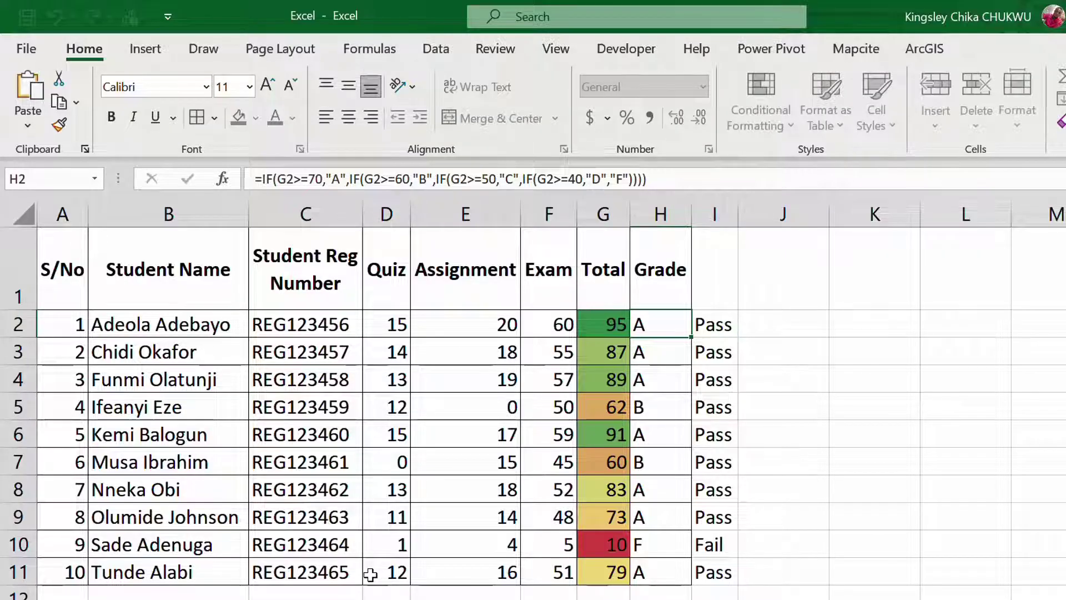
pyautogui.click(935, 410)
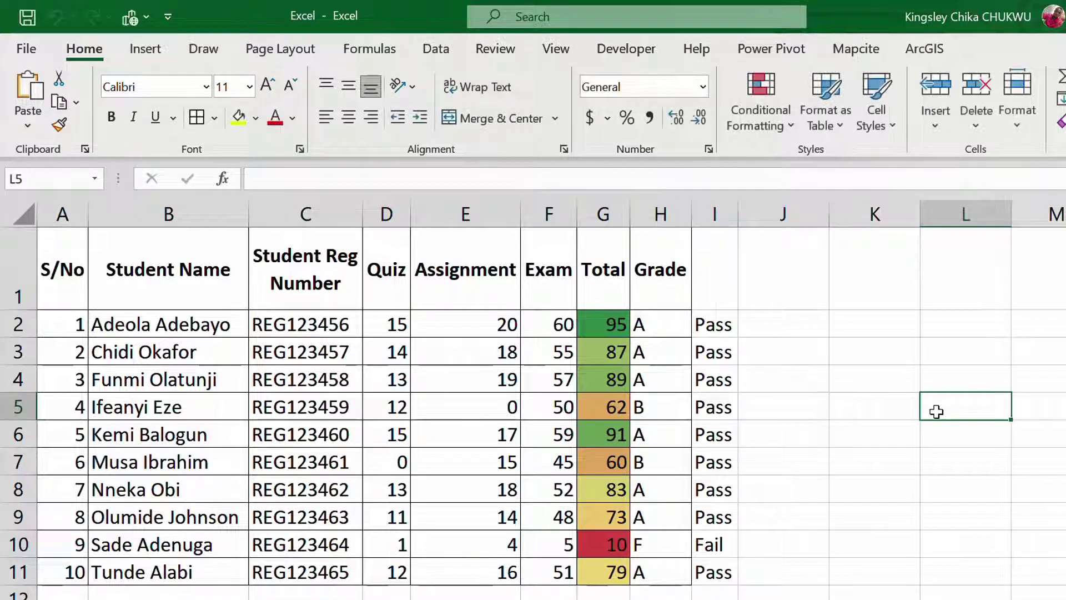